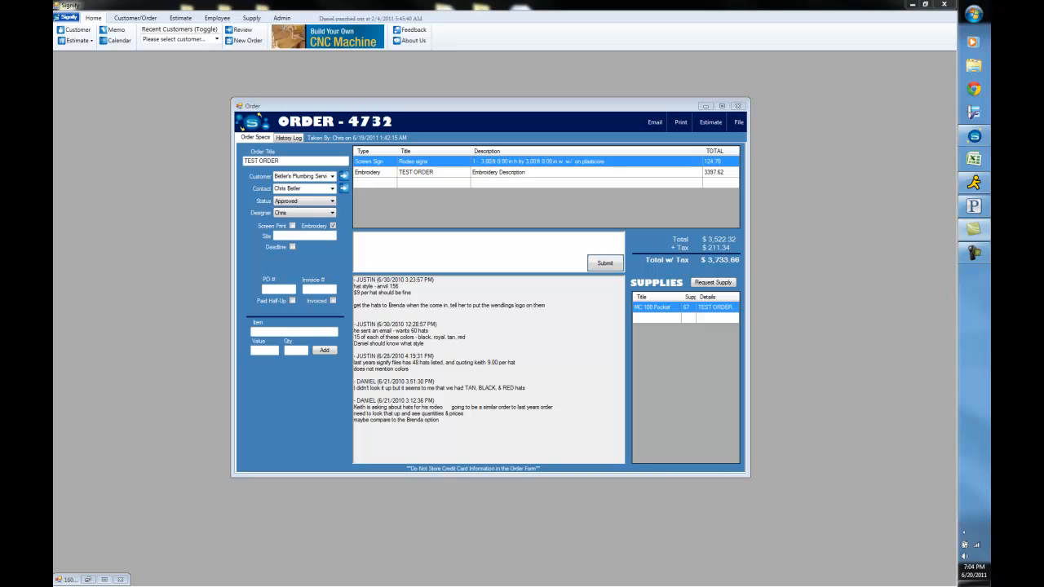
Review the order's email options, including the available status emails
left_click(656, 124)
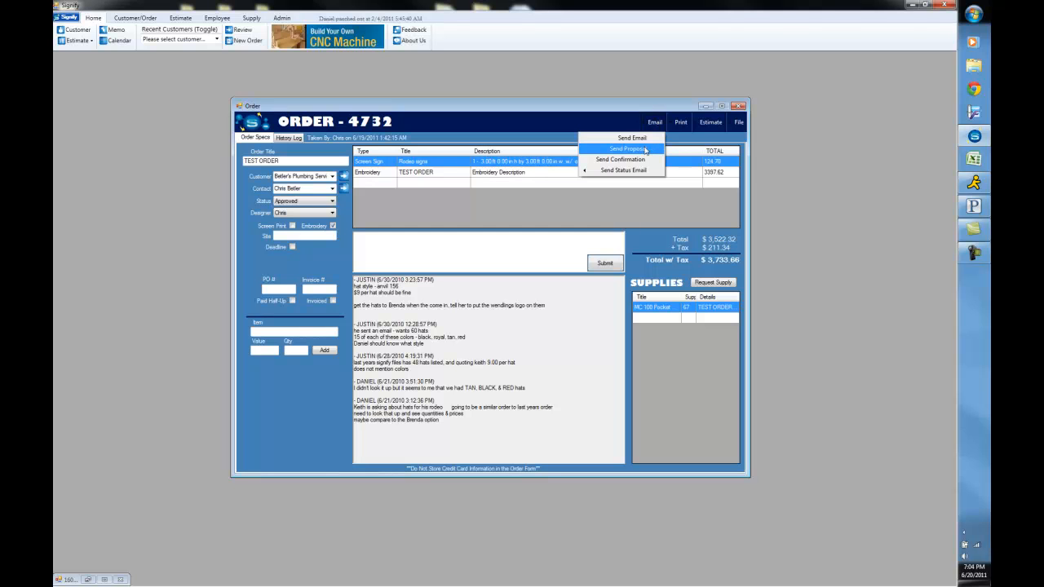
mouse_move(643, 172)
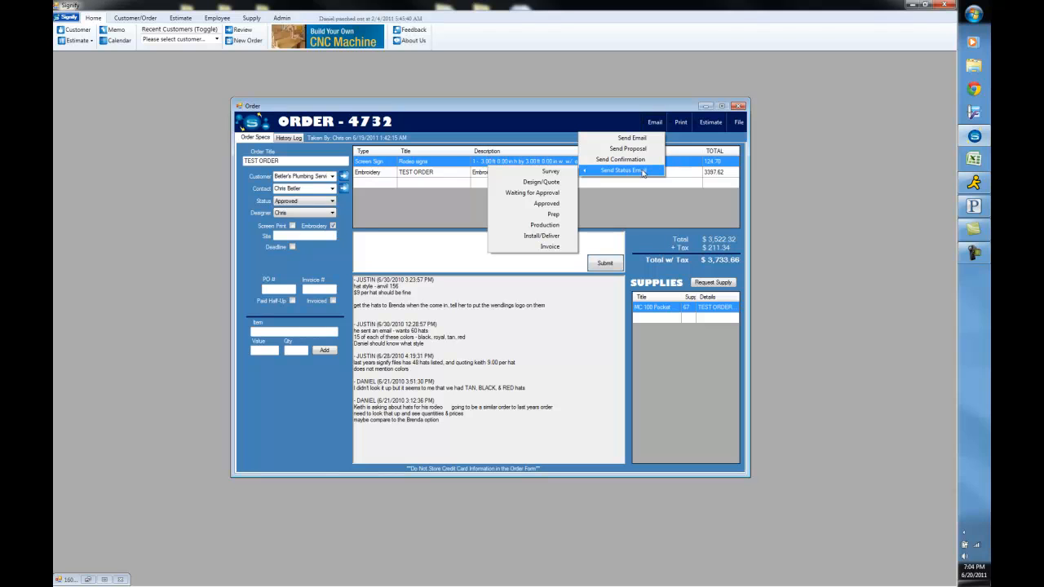
left_click(623, 124)
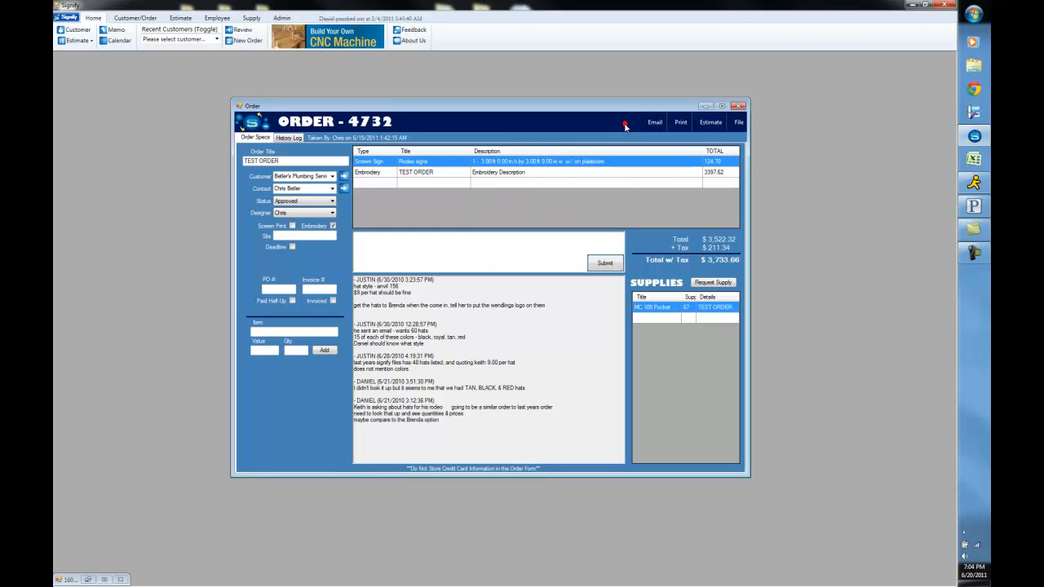
Preview the order's printable work order, then close the preview
left_click(679, 124)
left_click(677, 137)
left_click_drag(349, 13, 588, 36)
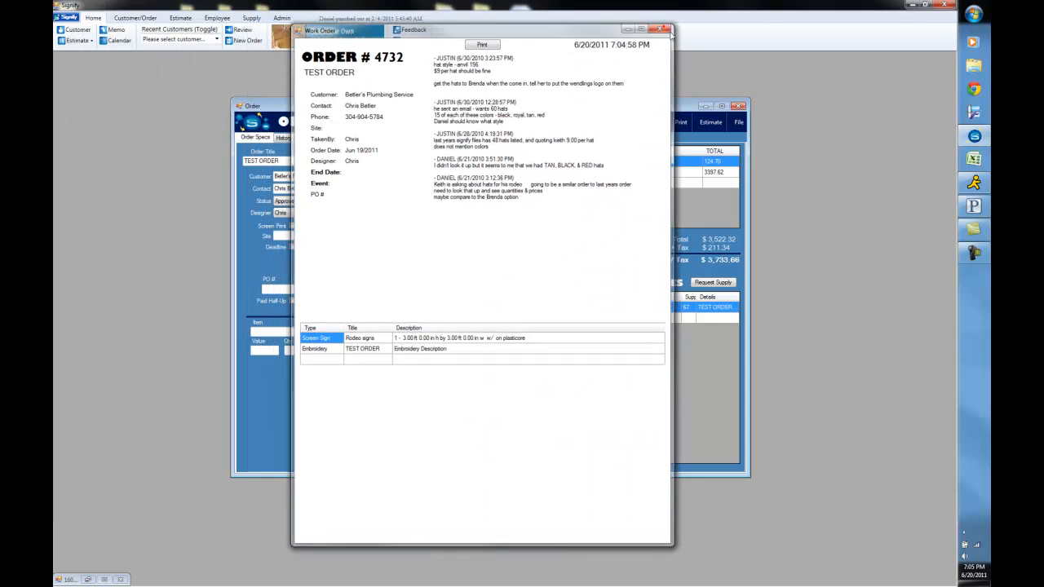
left_click(664, 29)
Preview the order's confirmation quote, then close it
left_click(681, 122)
left_click(677, 151)
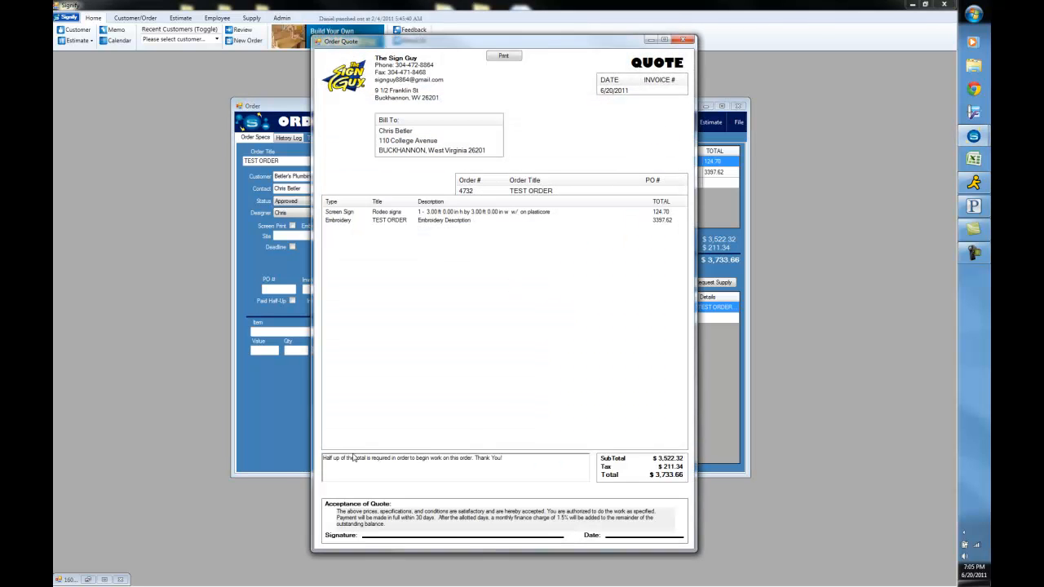
left_click(683, 41)
Preview the order's printable invoice, then close it
left_click(678, 126)
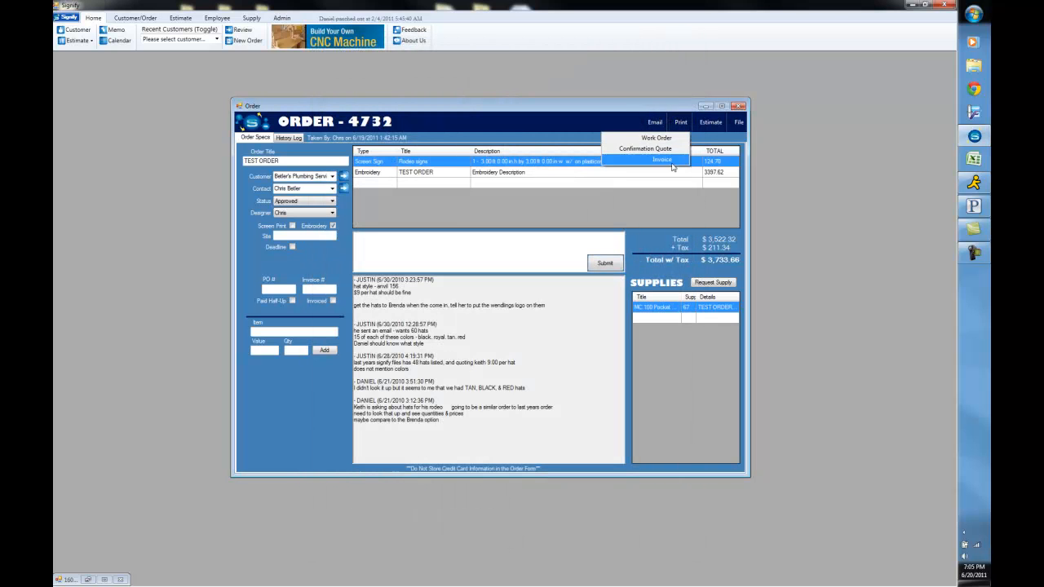
left_click(661, 159)
left_click_drag(484, 78, 478, 46)
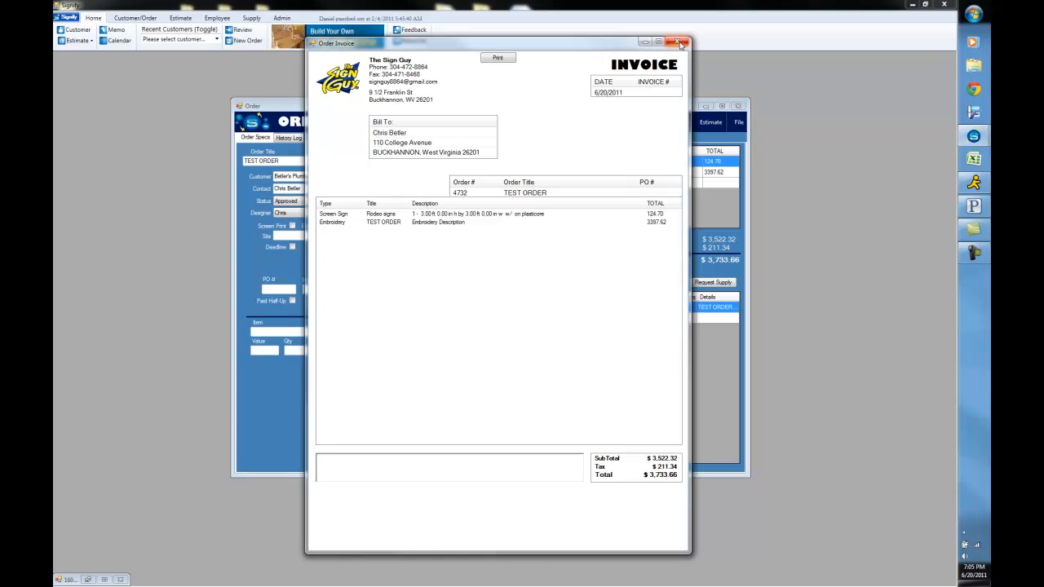
left_click(679, 43)
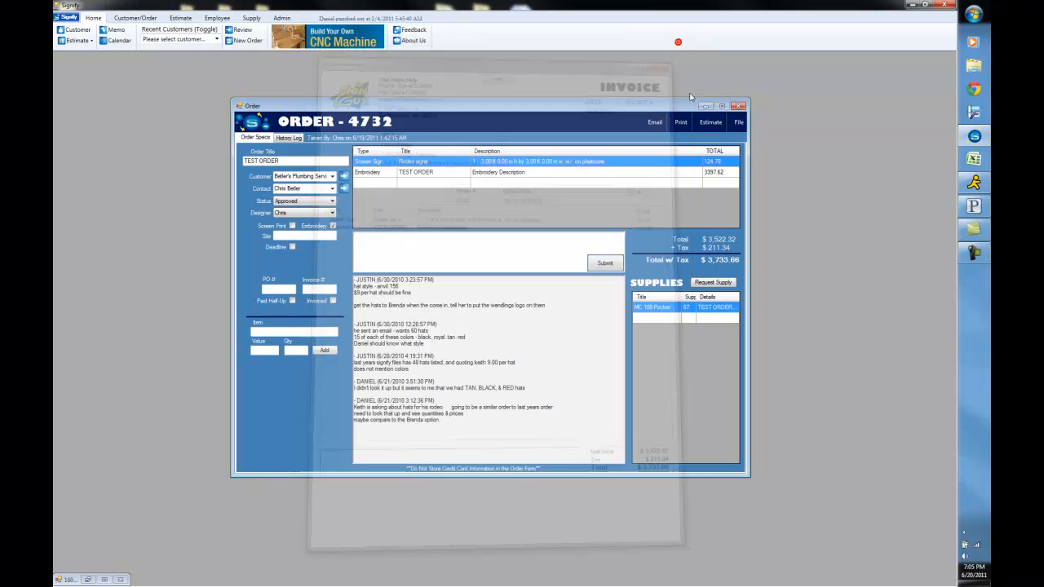
View the blank Digital Print sign estimate form for the order, then close it
left_click(710, 122)
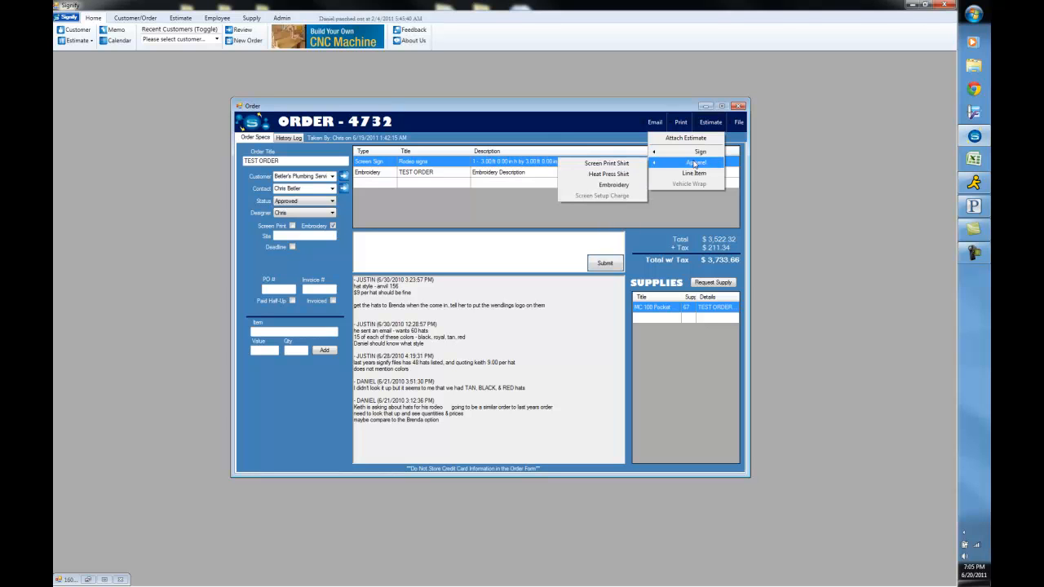
mouse_move(693, 154)
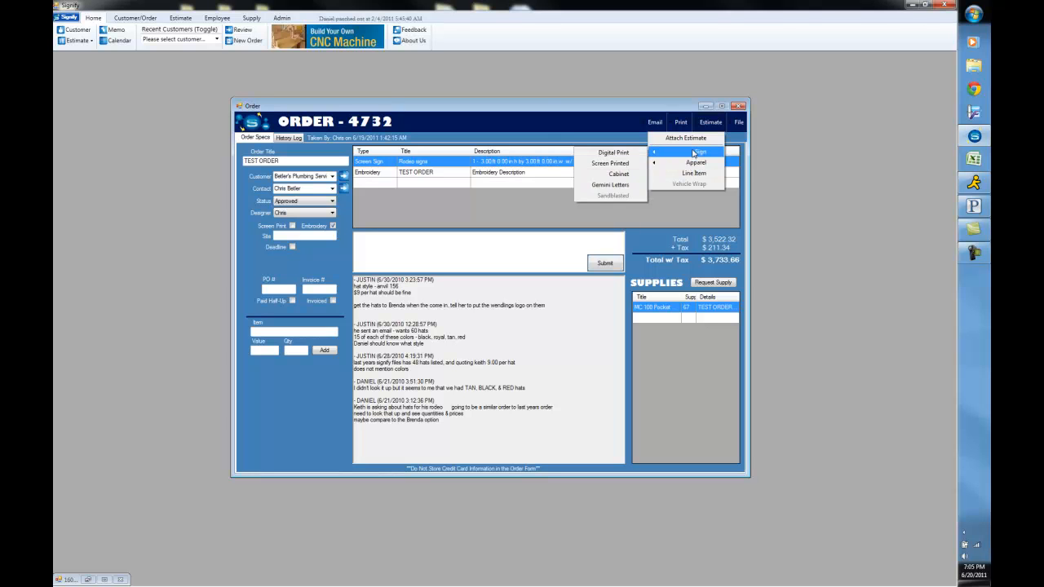
left_click(612, 154)
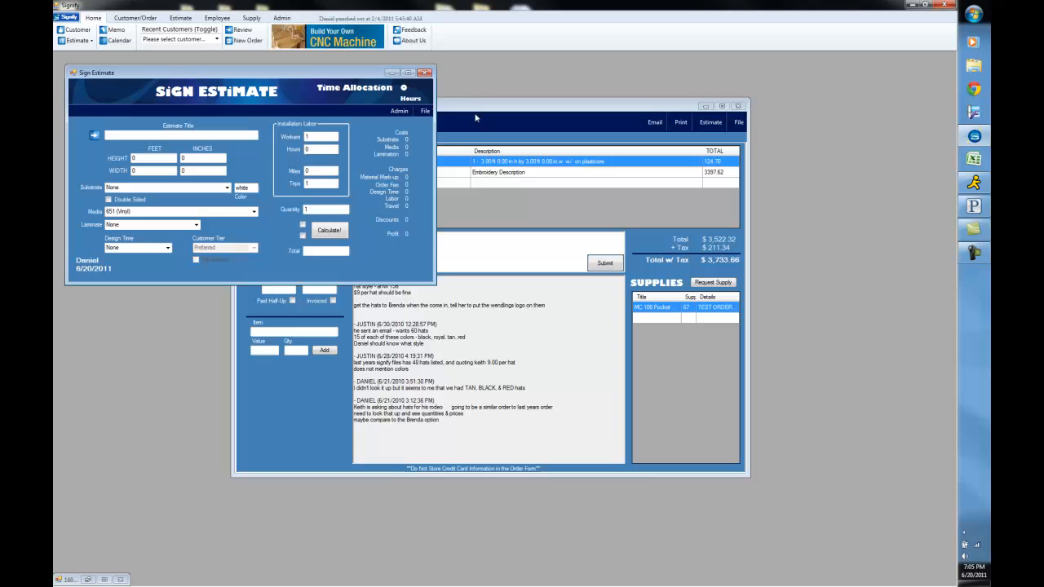
left_click(424, 72)
View the blank Screen Print Shirt estimate form for the order, then close it
left_click(710, 122)
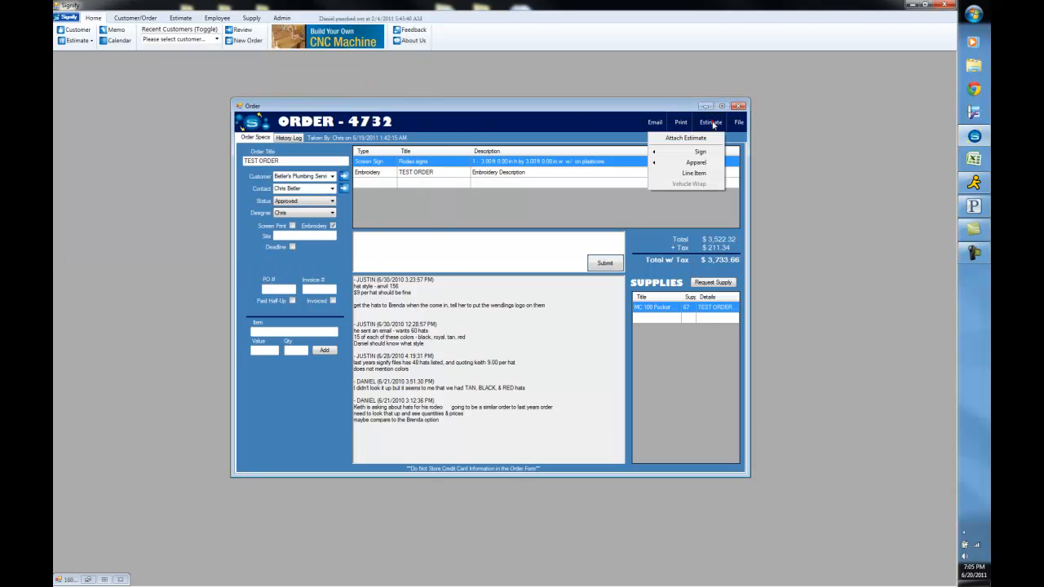
left_click(693, 156)
left_click(602, 167)
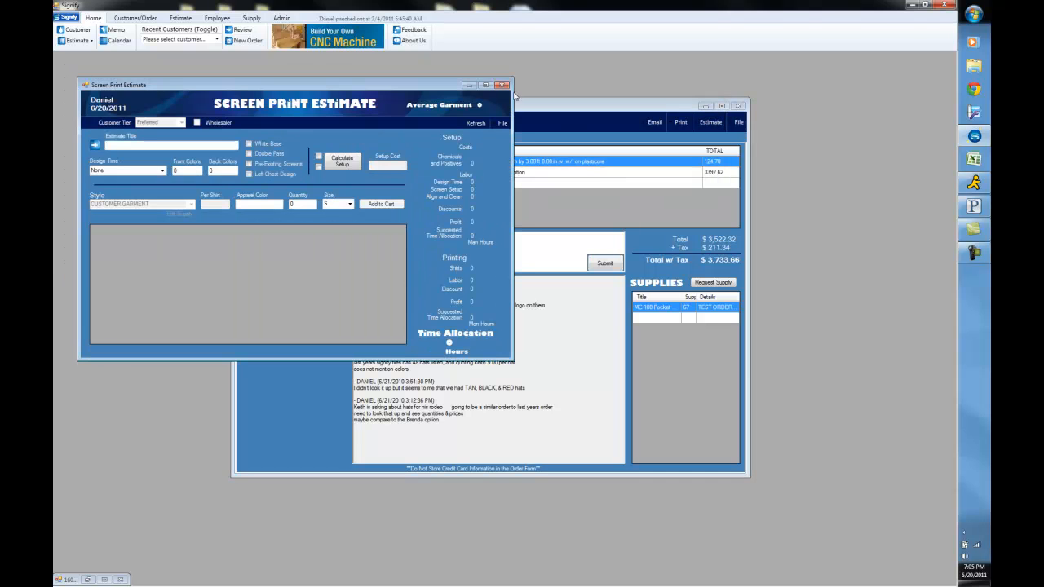
left_click(501, 84)
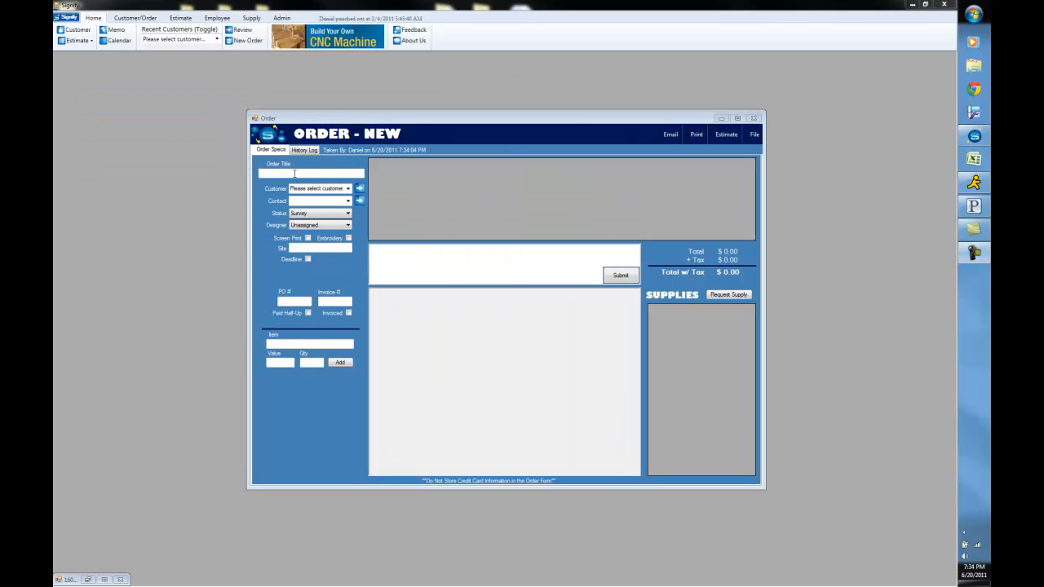
Title the new order "BETLER PLUMBING - main sign"
left_click(297, 172)
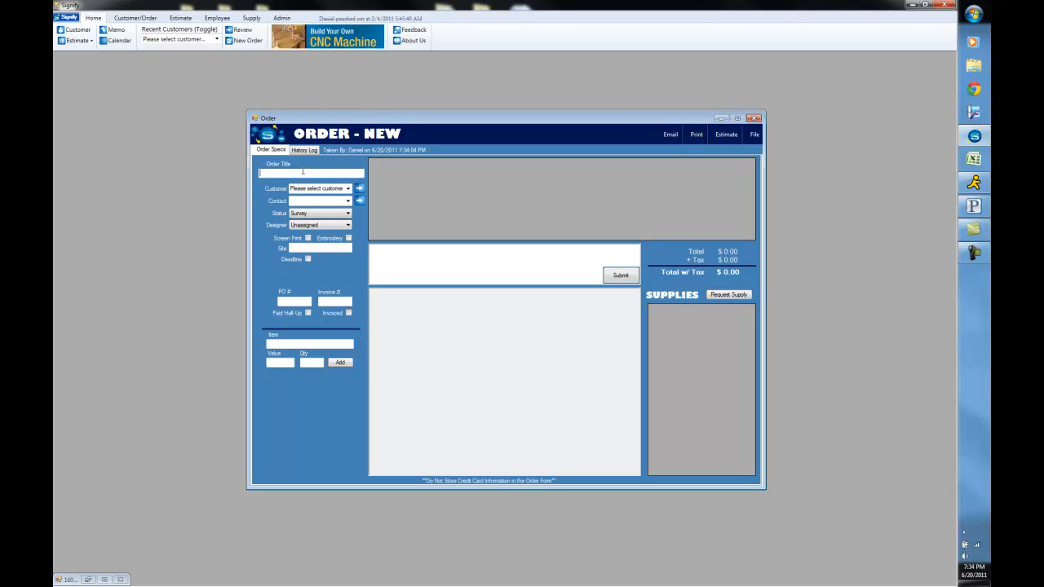
type("BETLER PLUMBING - main sign")
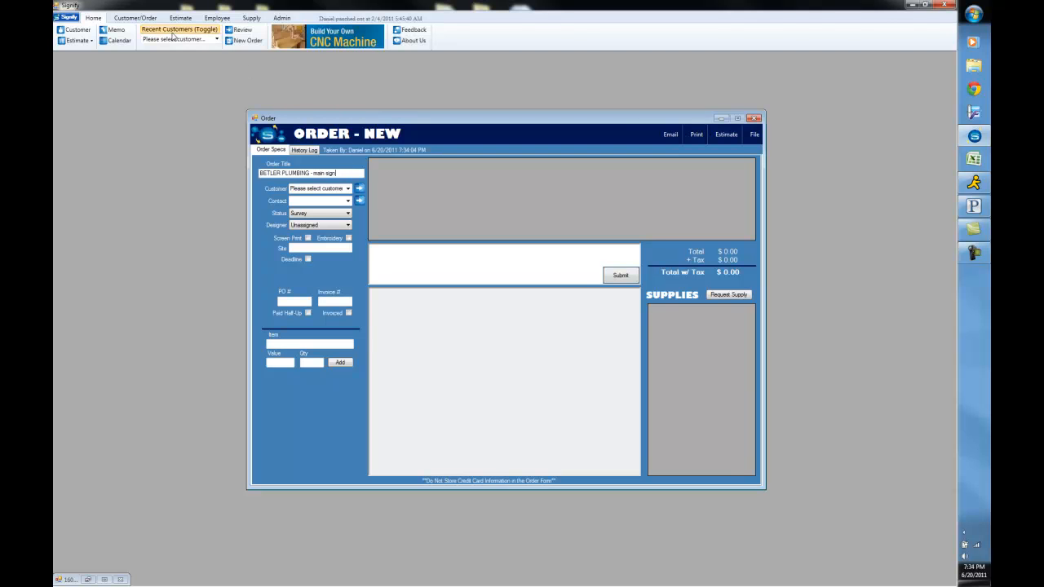
Examine how past orders are titled by sorting the closed orders by order title in descending order, then close the list
left_click(145, 18)
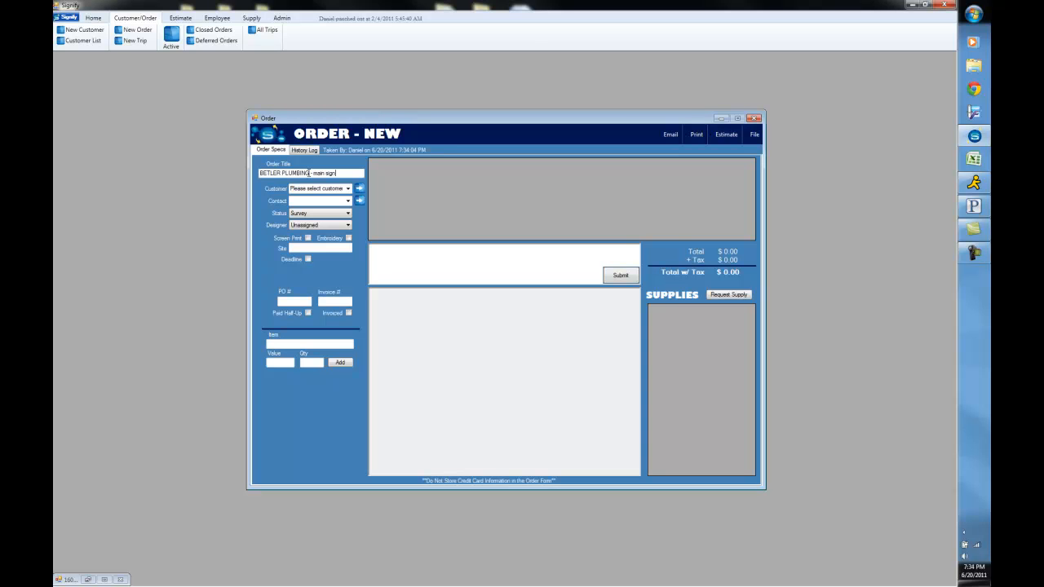
left_click(198, 29)
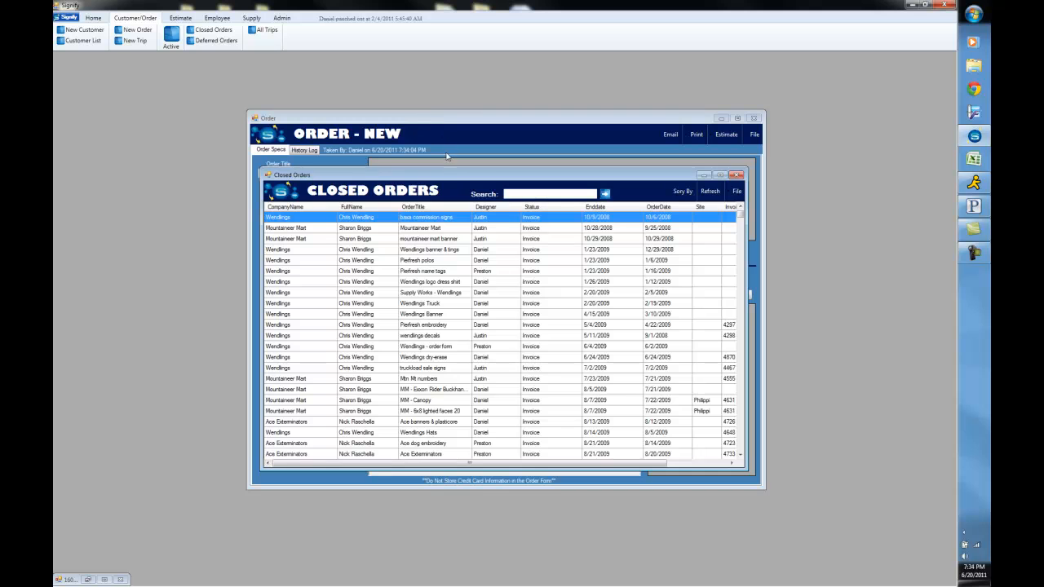
left_click_drag(452, 179, 606, 212)
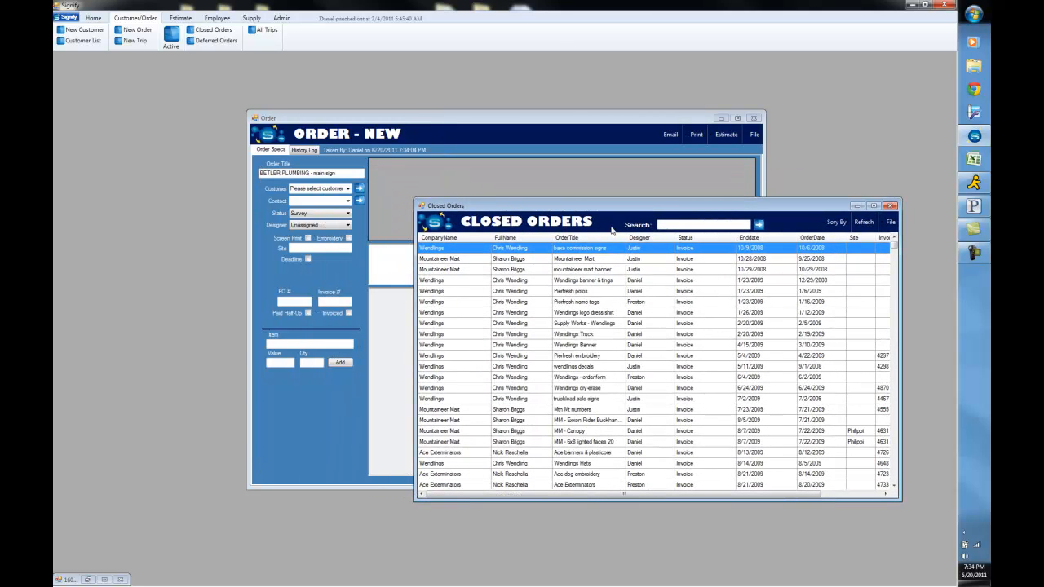
left_click(604, 240)
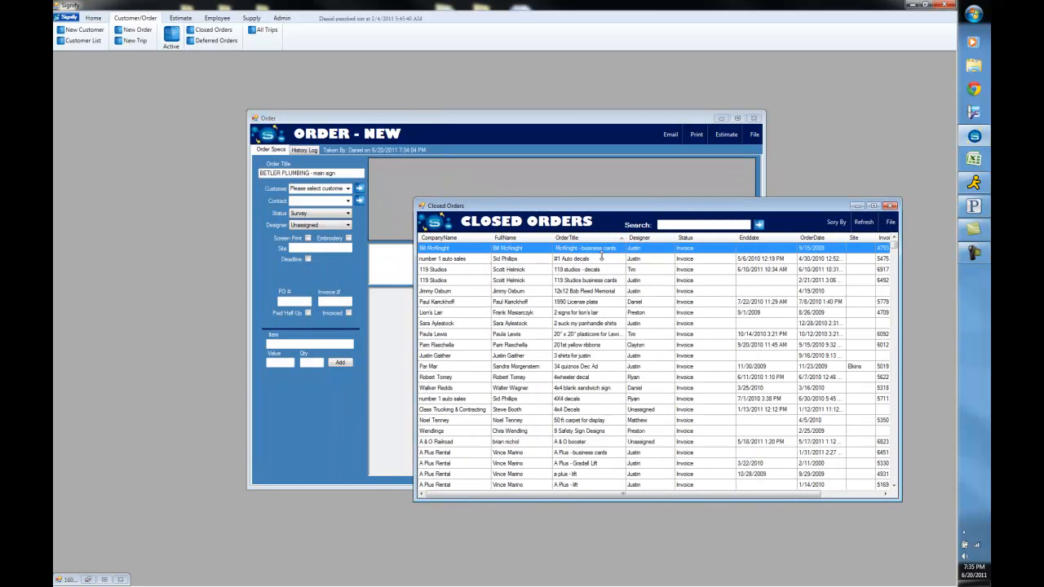
left_click(603, 237)
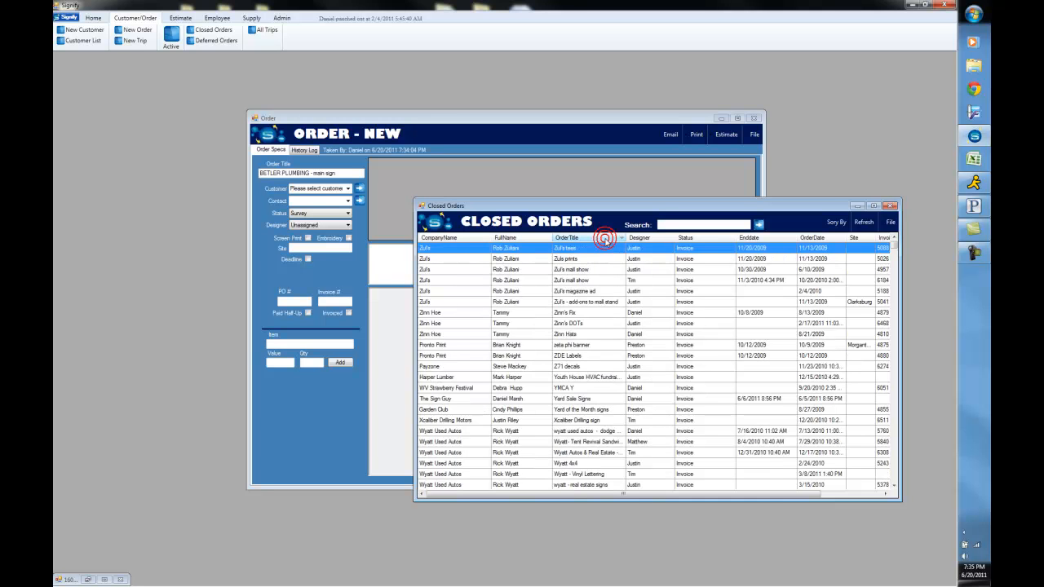
scroll(585, 359, "down", 8)
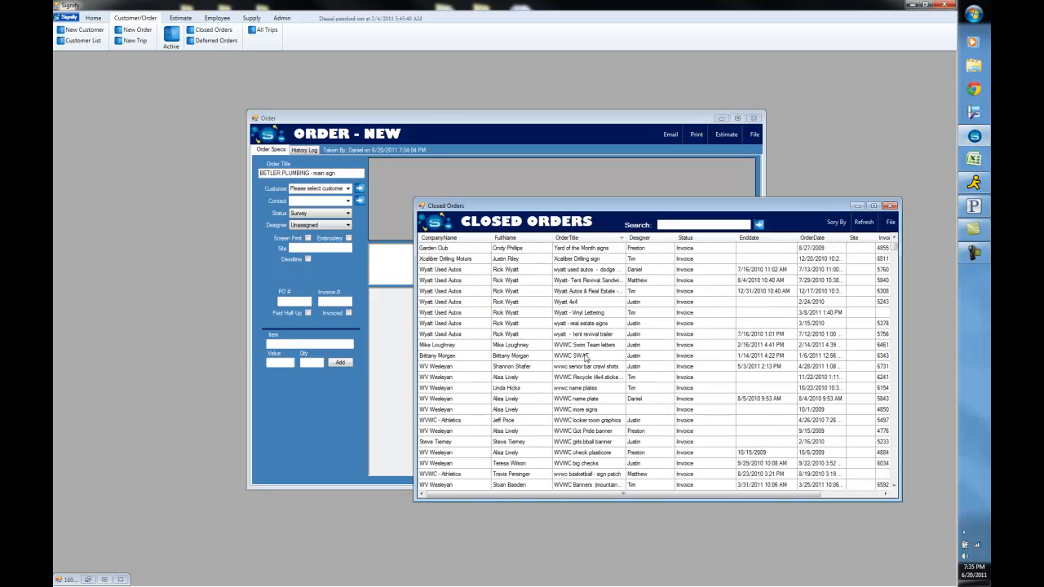
scroll(585, 358, "down", 8)
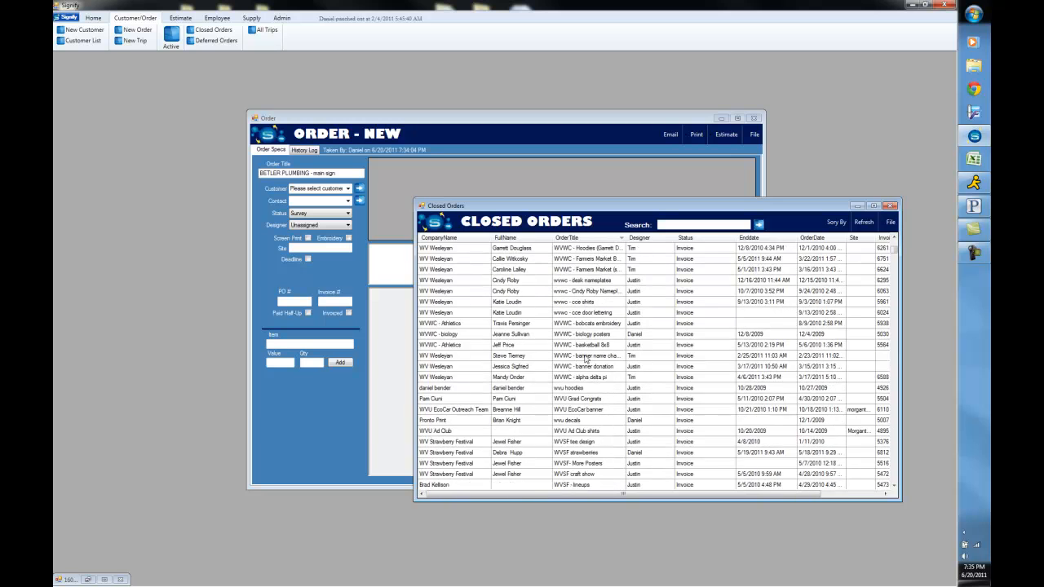
scroll(584, 359, "down", 8)
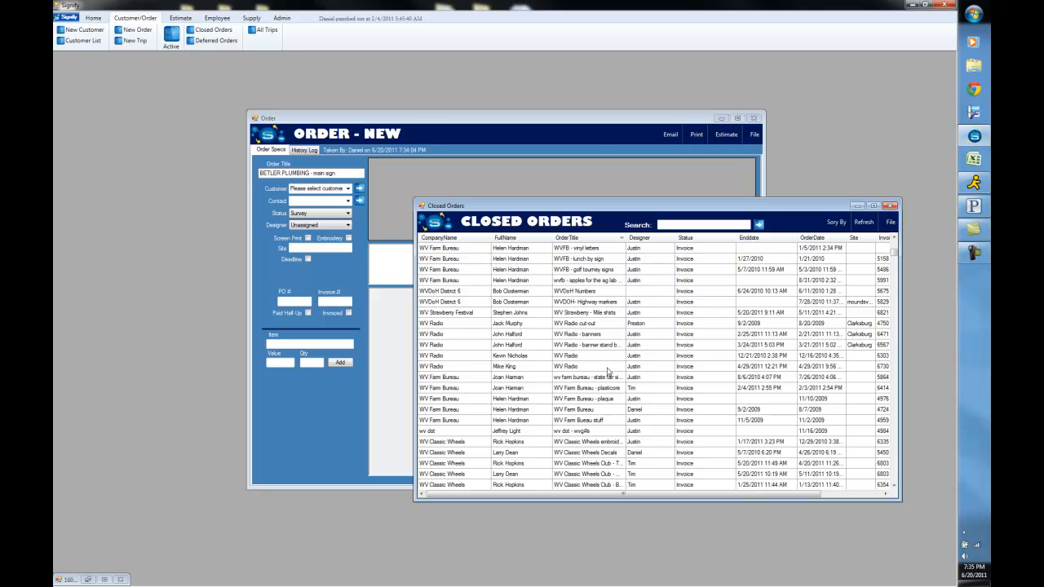
left_click(893, 205)
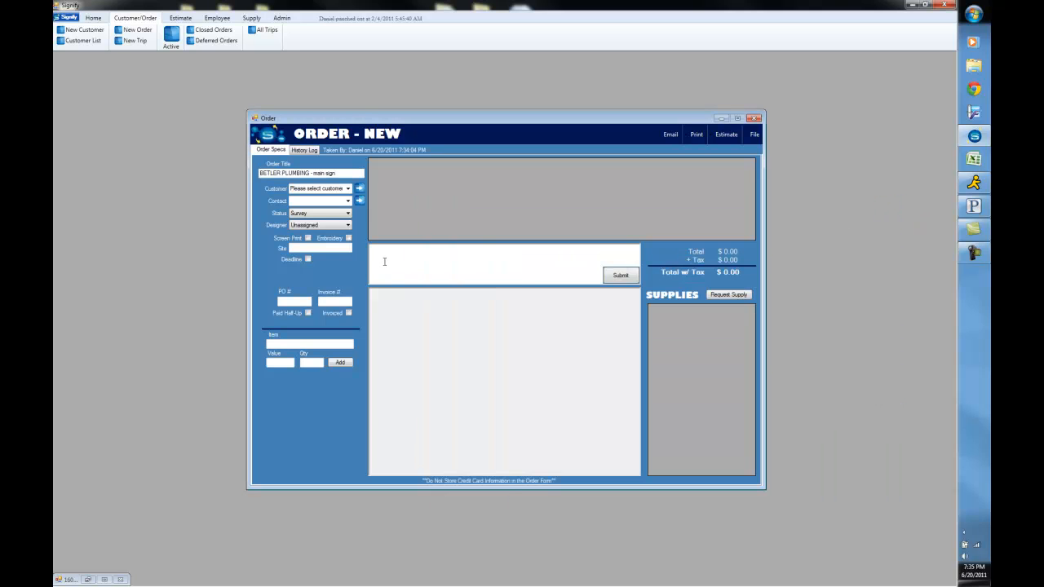
Set the new order's customer to Betler's Plumbing Service
left_click(348, 188)
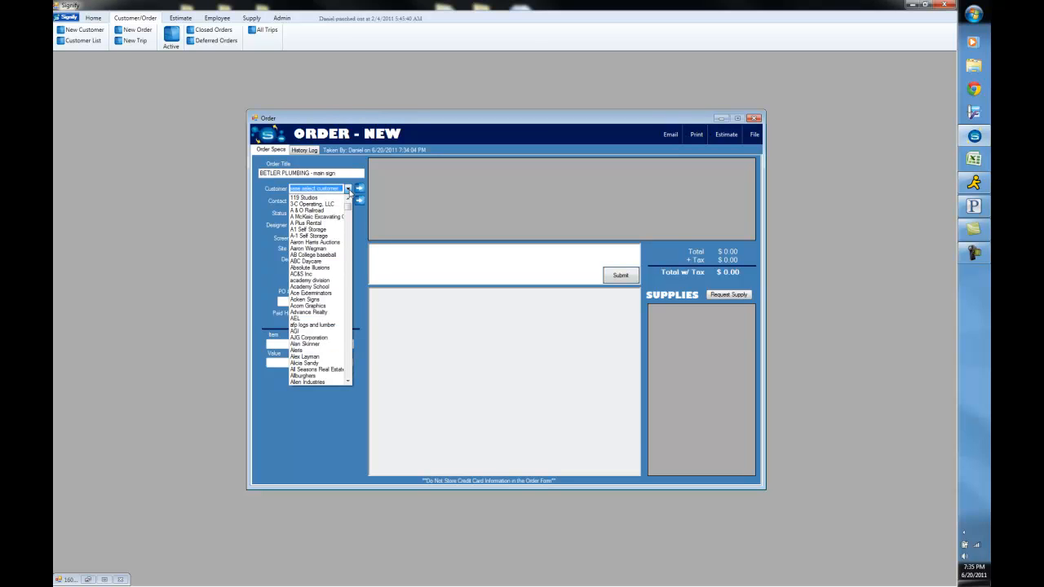
left_click(347, 188)
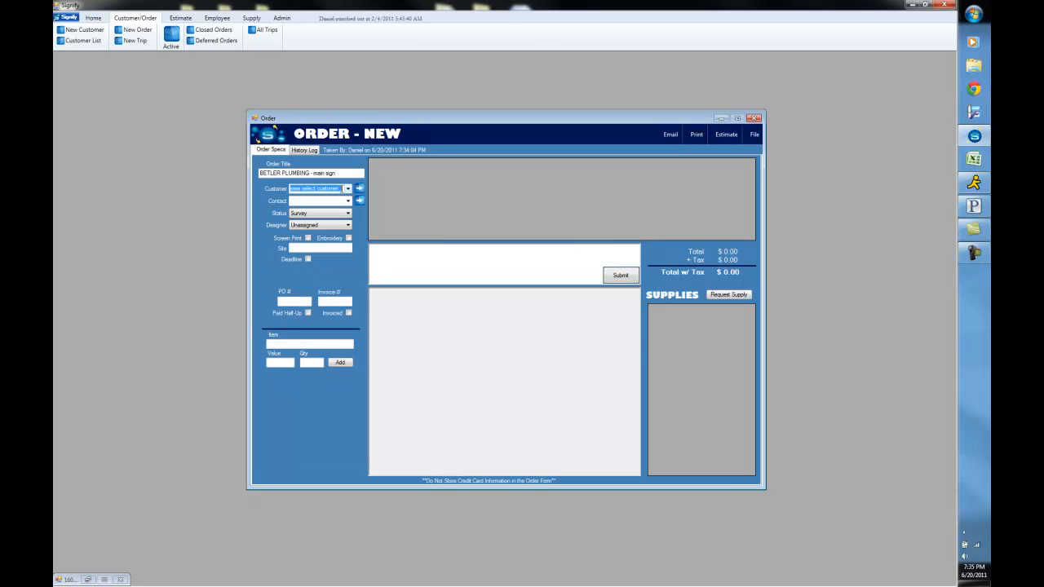
type("Betler's Plumbing Service")
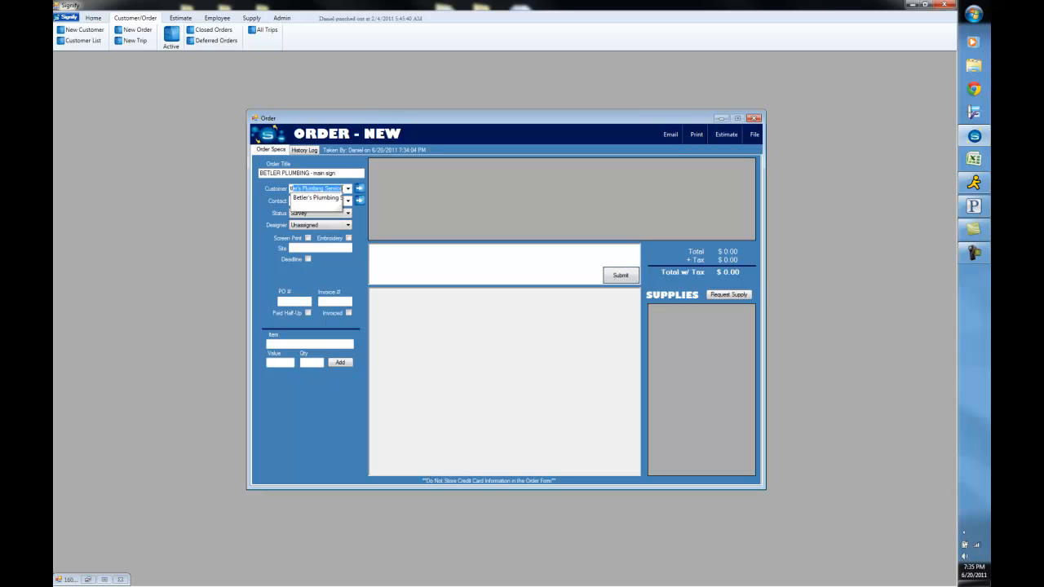
key("Down")
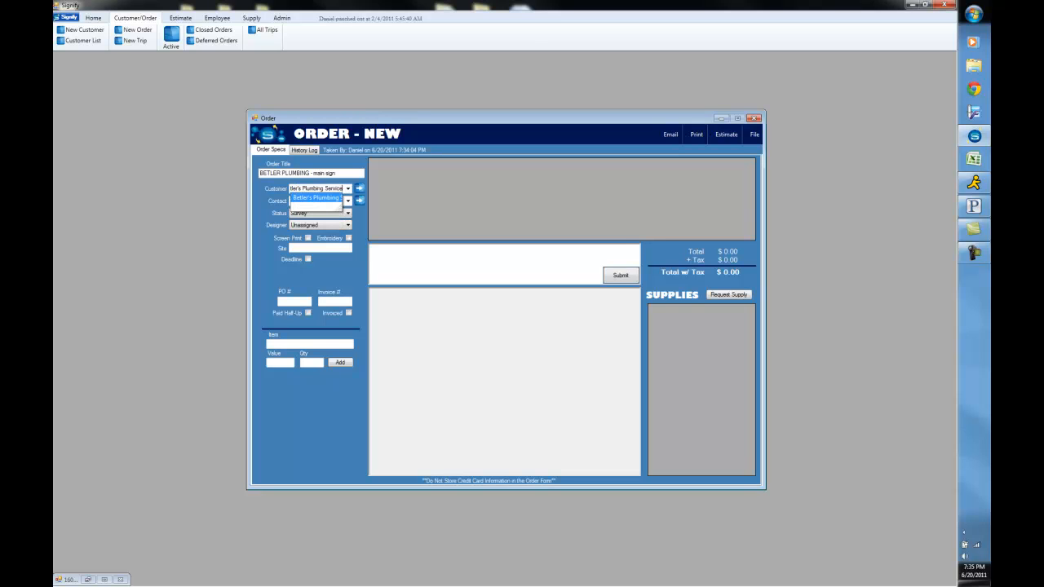
key("Return")
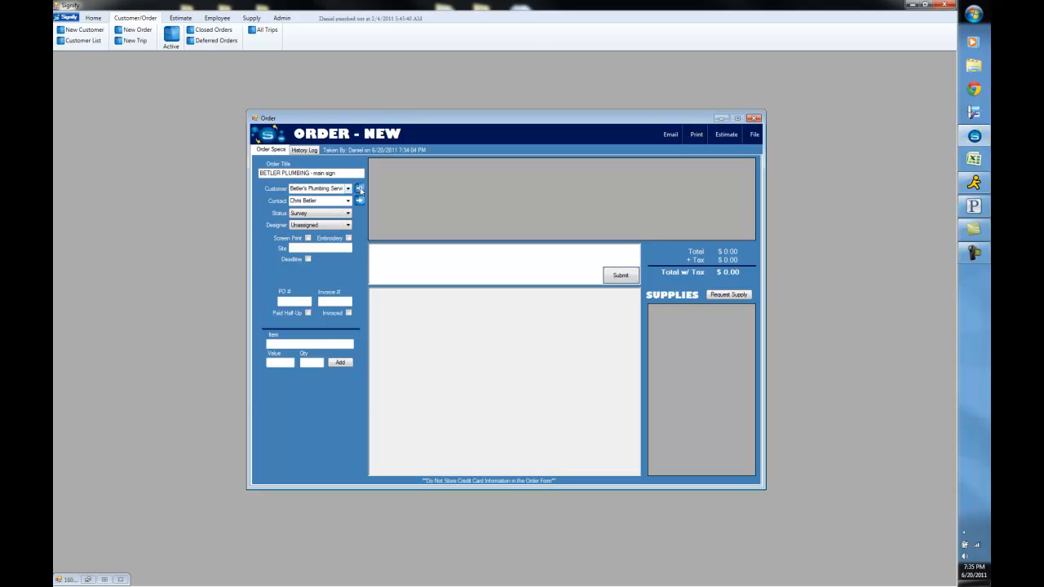
View the customer record for Betler's Plumbing Service, then close it
left_click(359, 189)
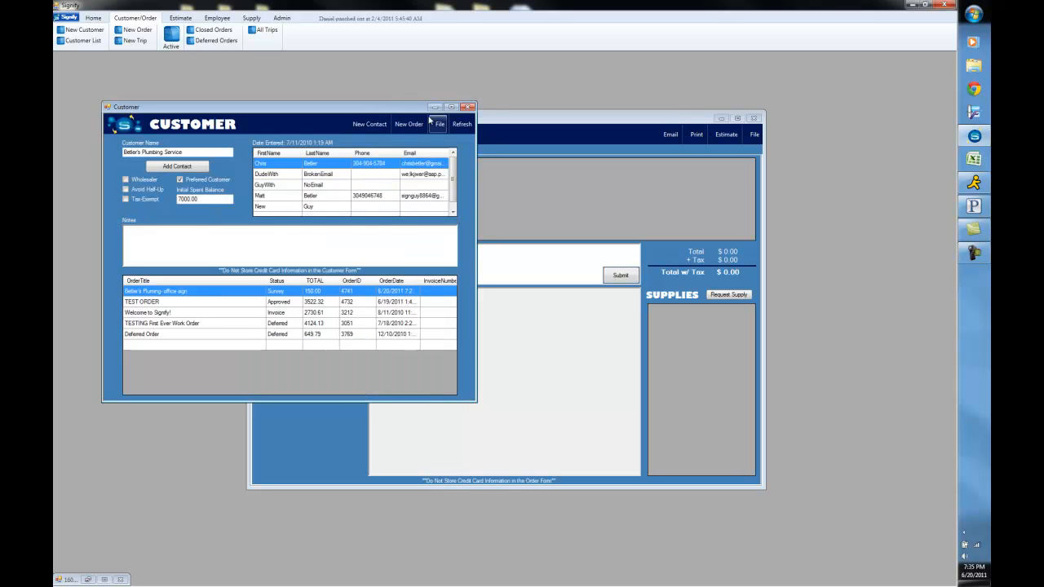
left_click(437, 124)
left_click(409, 139)
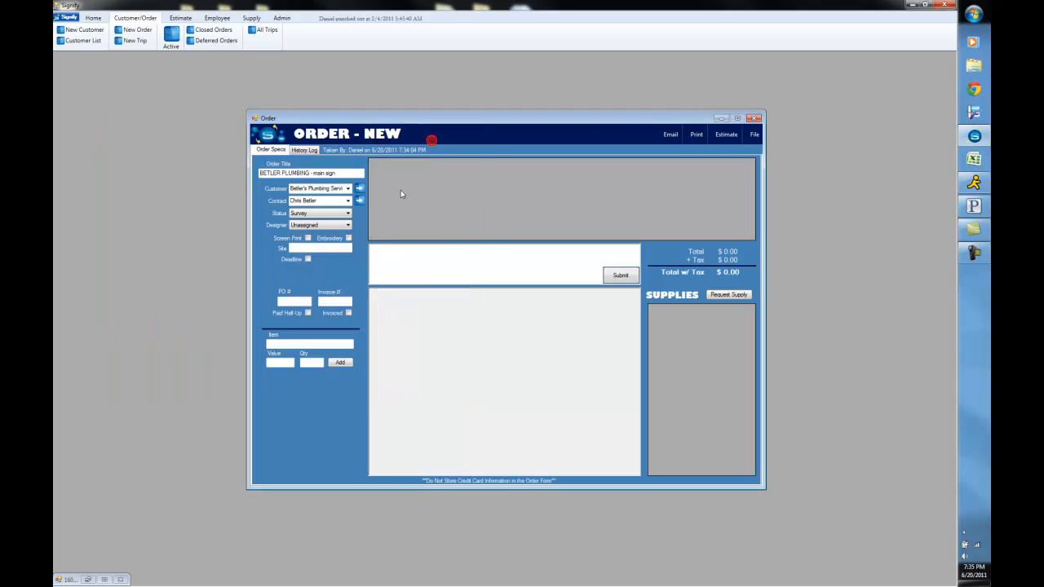
Enter a new contact's full name on the order and open the contact record for that person
left_click(348, 201)
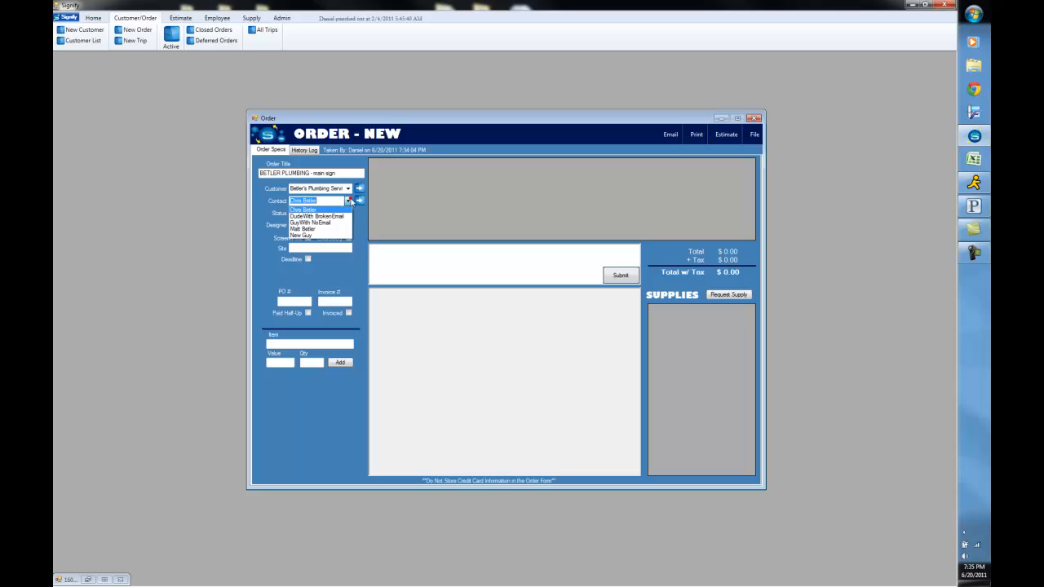
left_click(329, 210)
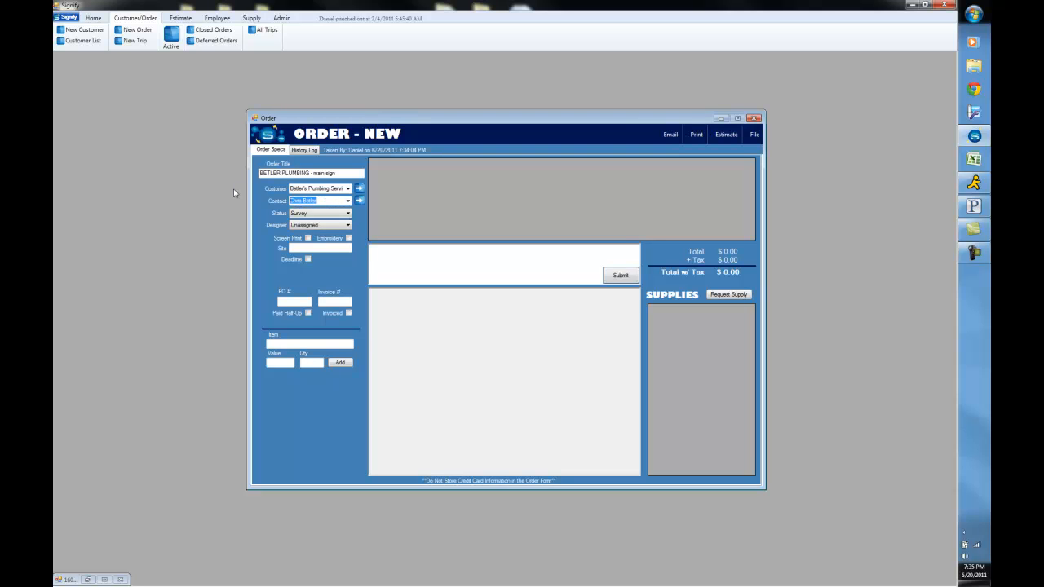
type("SO")
type("m")
type("eone Diff")
left_click(360, 201)
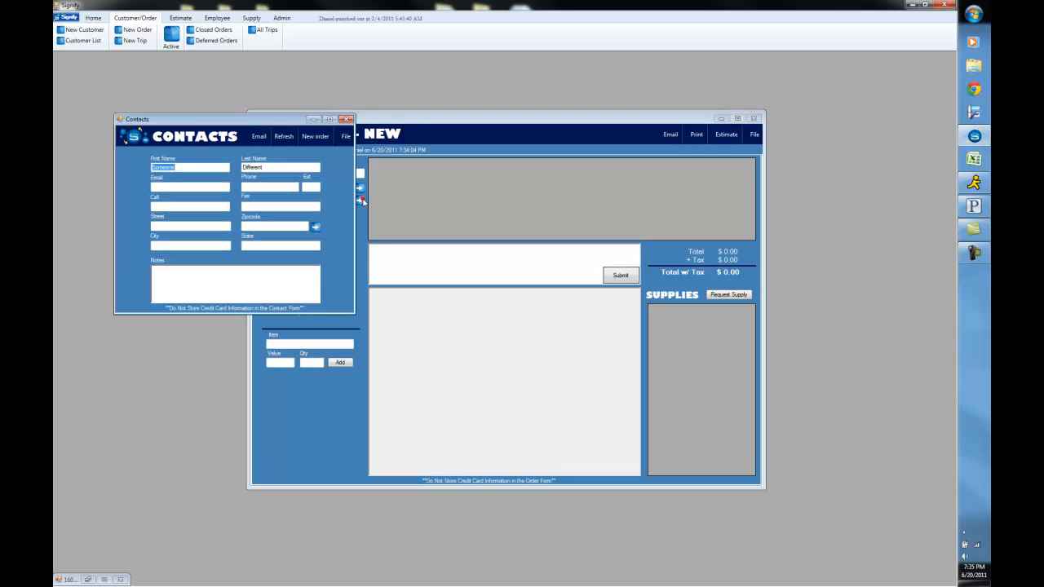
Close the new contact's record and change the order's contact to the fourth existing contact of the customer
left_click(344, 136)
left_click(340, 154)
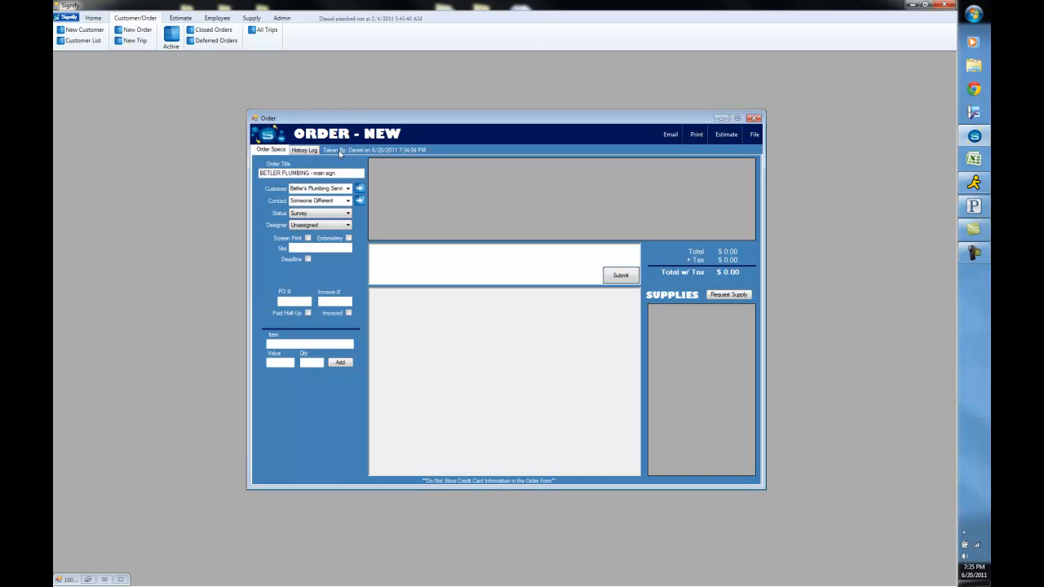
left_click(349, 202)
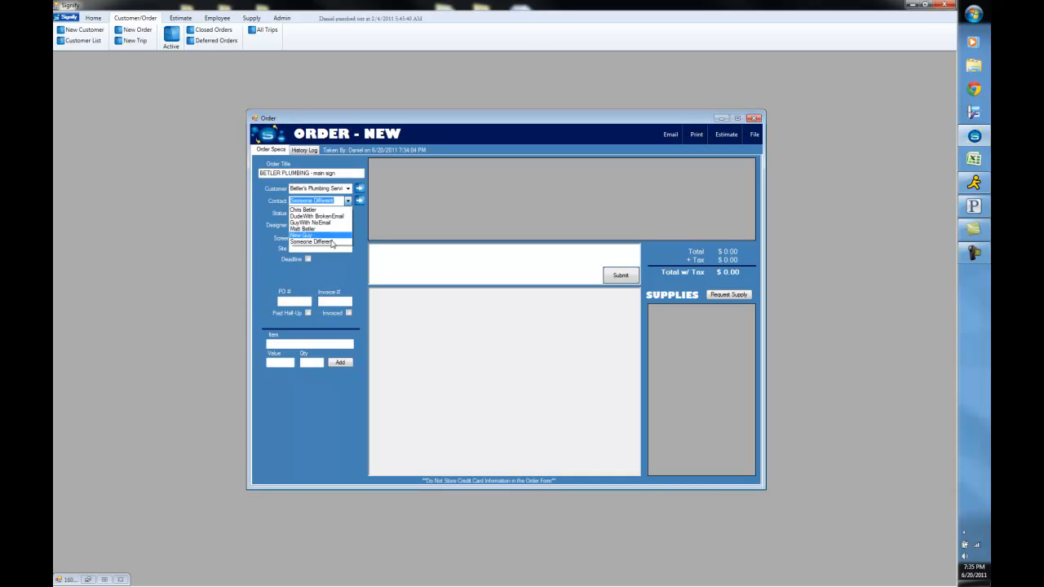
left_click(330, 229)
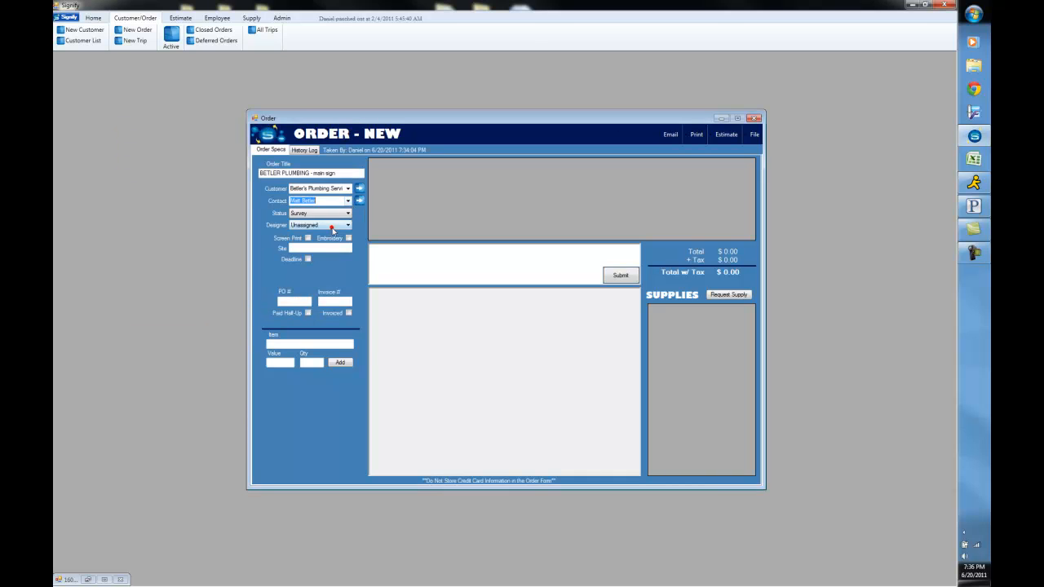
View the selected contact's record and the customer record for Betler's Plumbing Service, closing each one
left_click(359, 201)
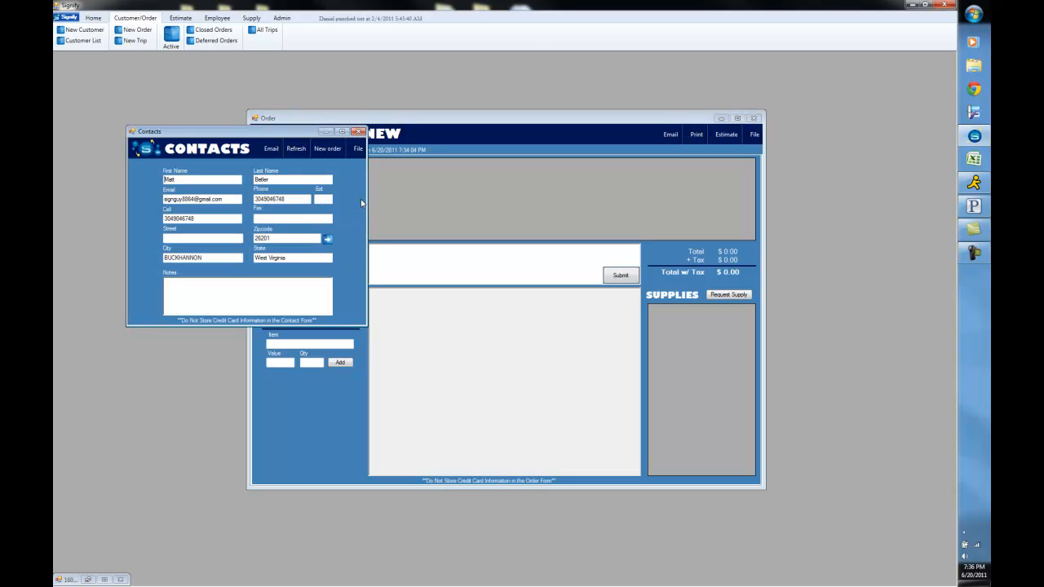
left_click(358, 131)
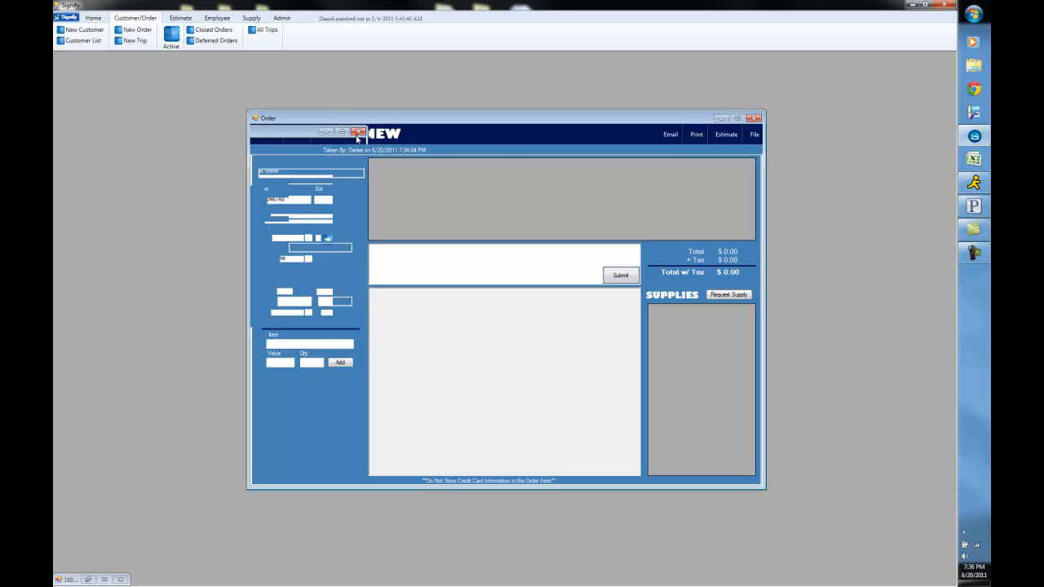
left_click(359, 188)
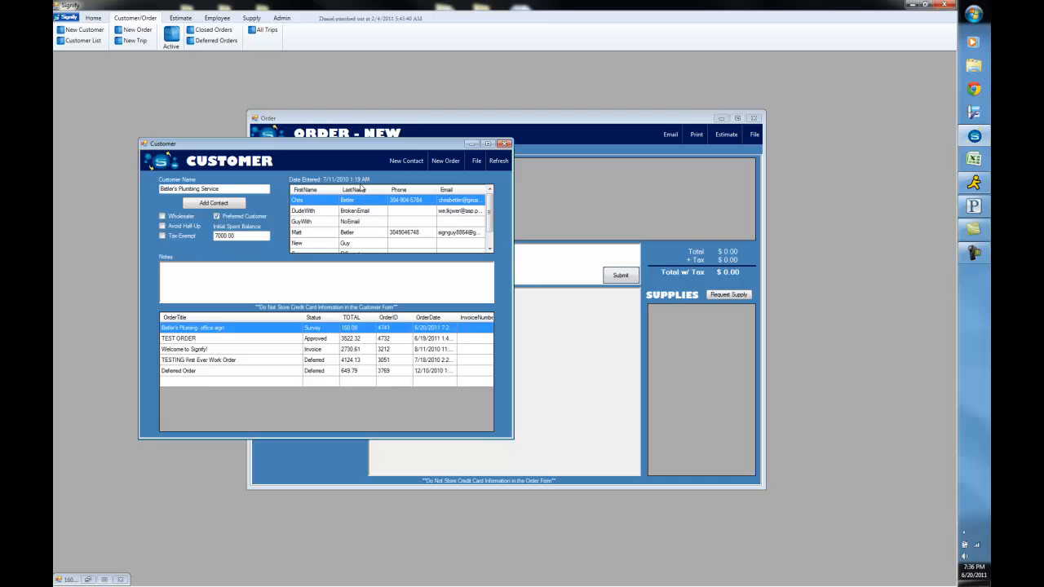
left_click(505, 143)
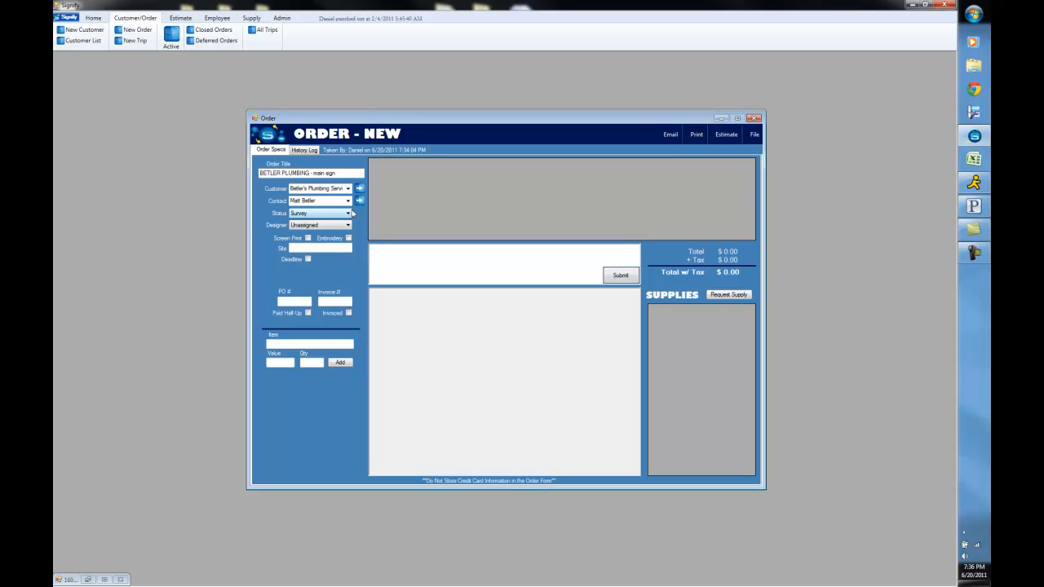
Review the available order statuses, then try two different designers and return the designer to Unassigned
left_click(349, 212)
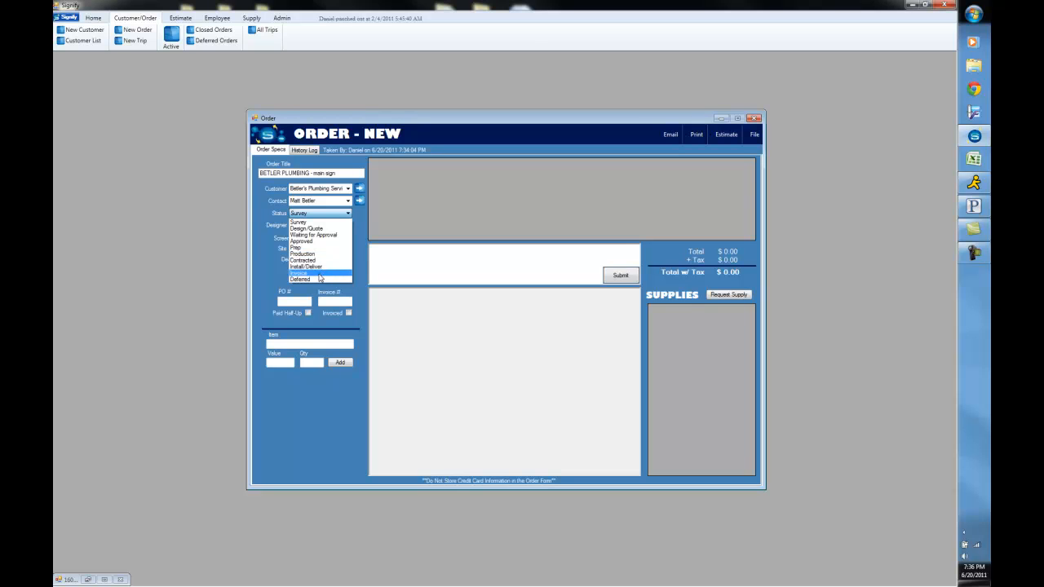
left_click(363, 224)
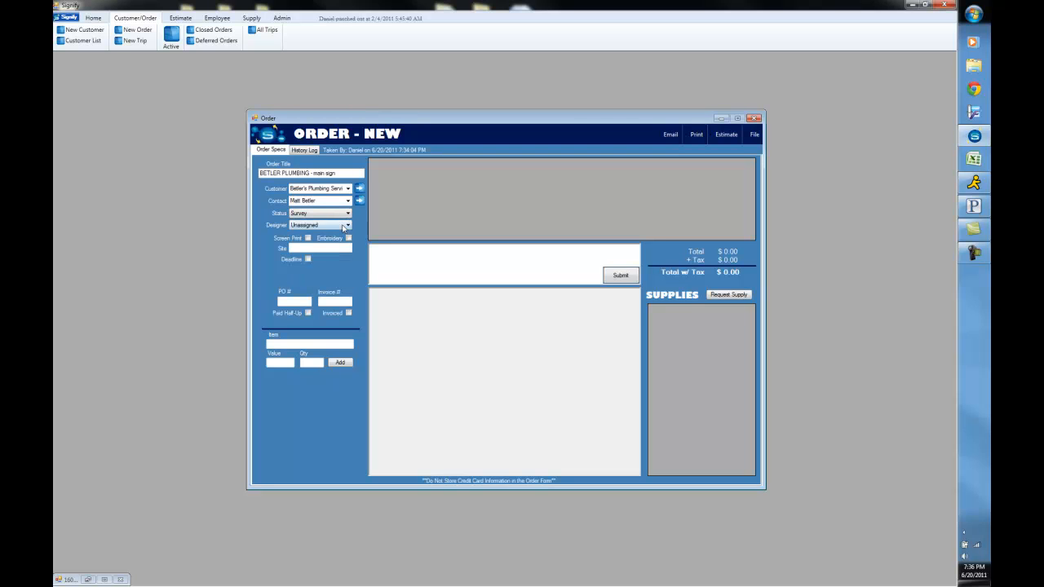
left_click(348, 226)
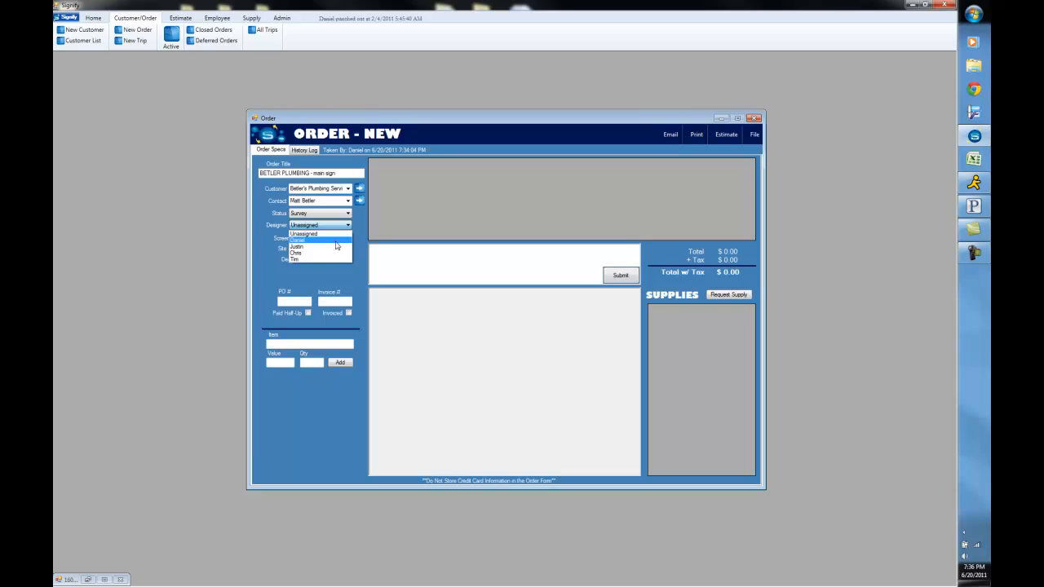
left_click(335, 242)
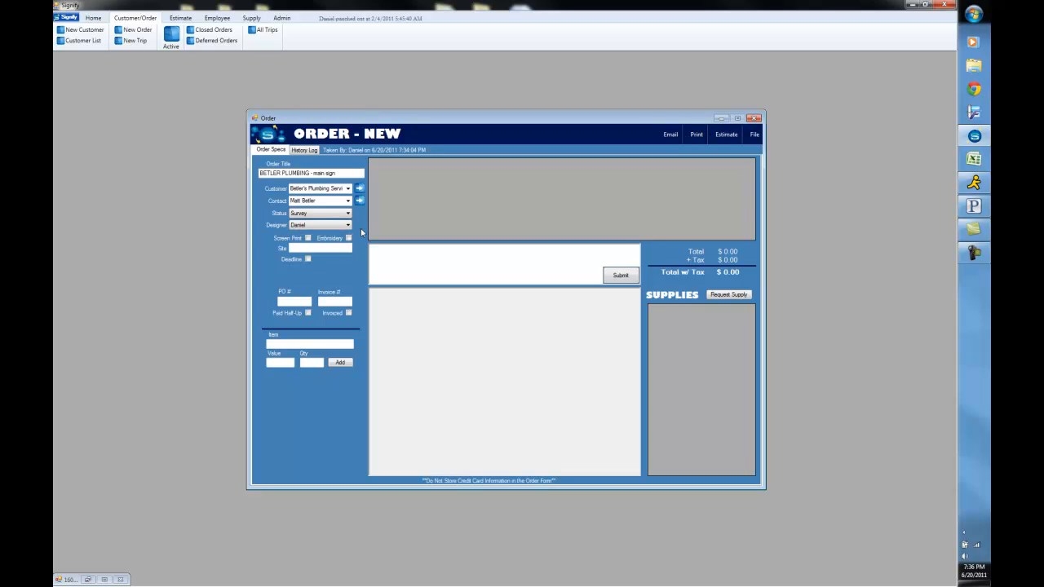
left_click(349, 225)
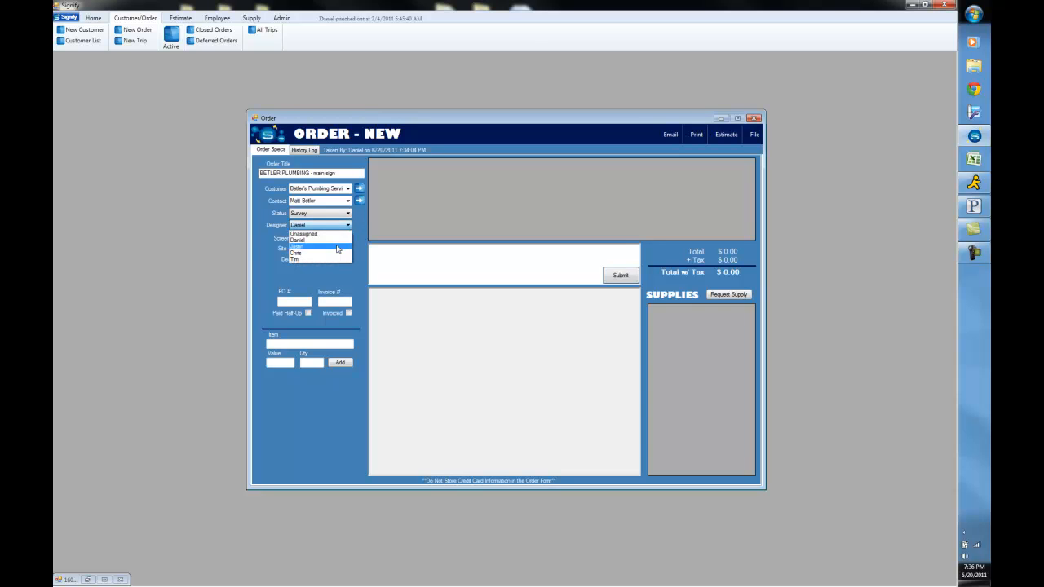
left_click(336, 247)
left_click(349, 226)
left_click(331, 235)
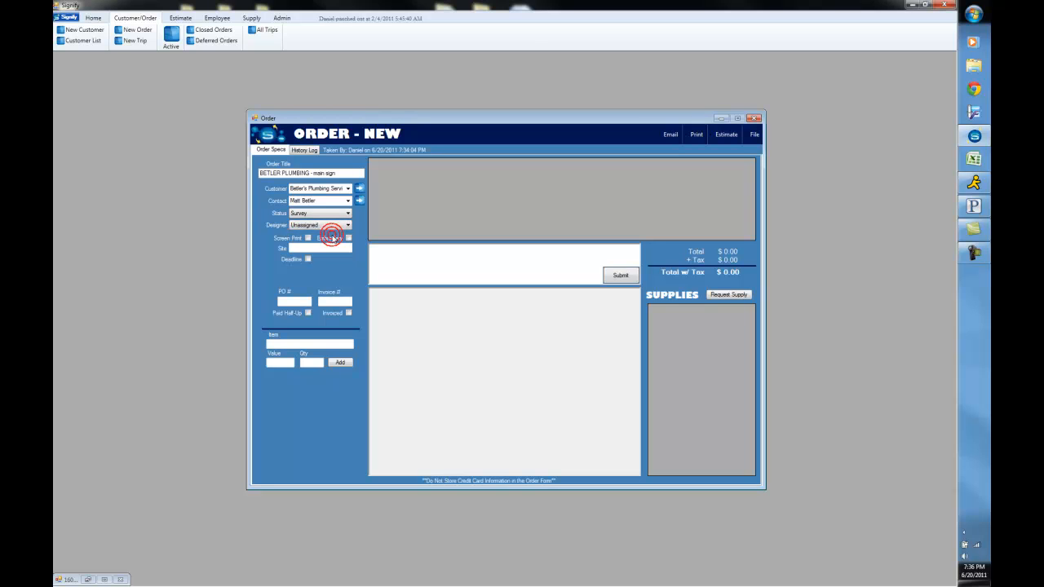
Try the Screen Print and Embroidery options on the order, leaving both turned off
left_click(308, 238)
left_click(308, 238)
left_click(348, 238)
Set the order's site to Morgantown and enable a deadline with an end date of July 1, 2011
type("Morgantown")
left_click(307, 260)
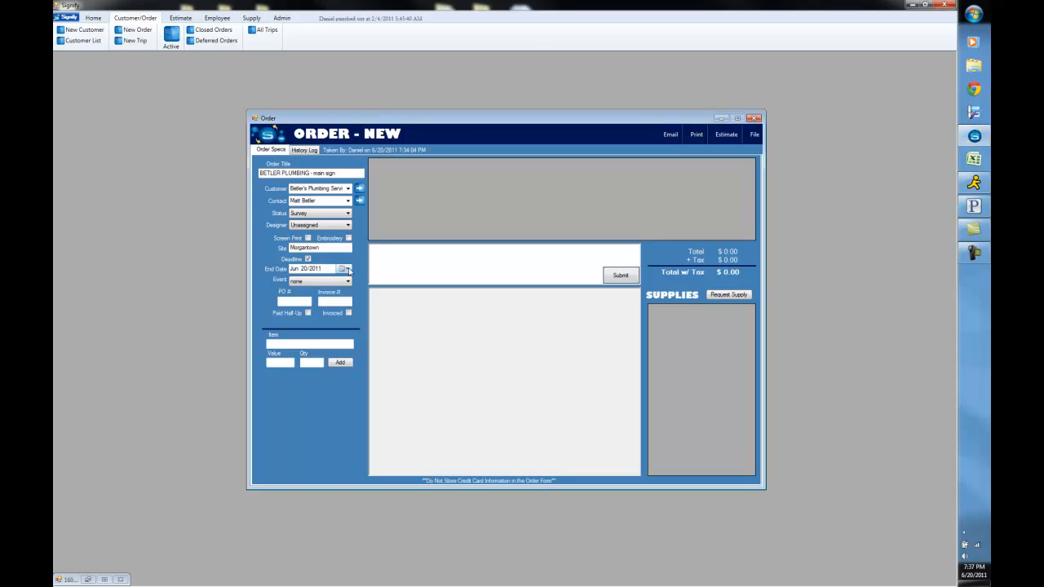
left_click(347, 269)
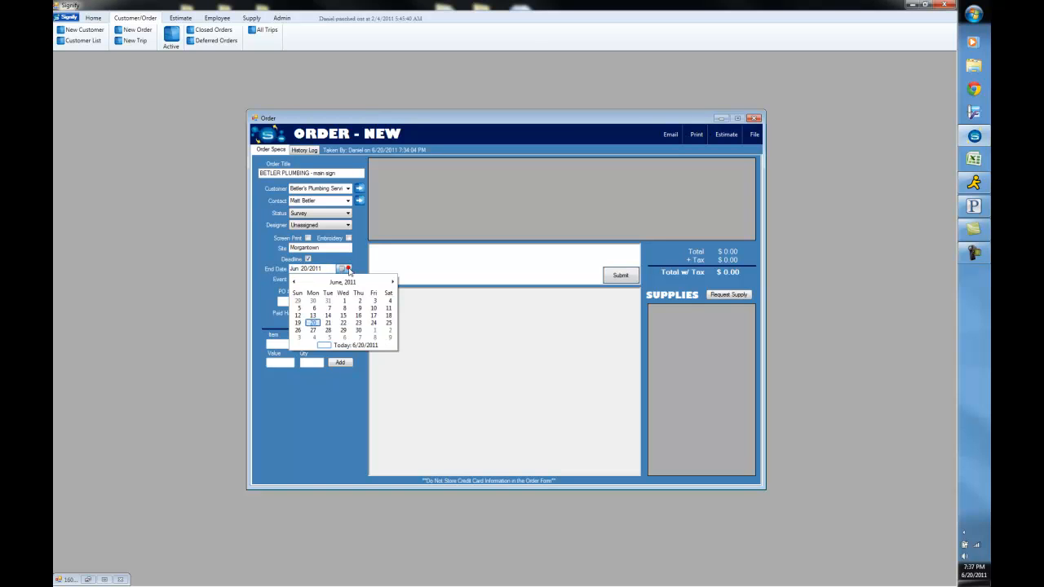
left_click(375, 330)
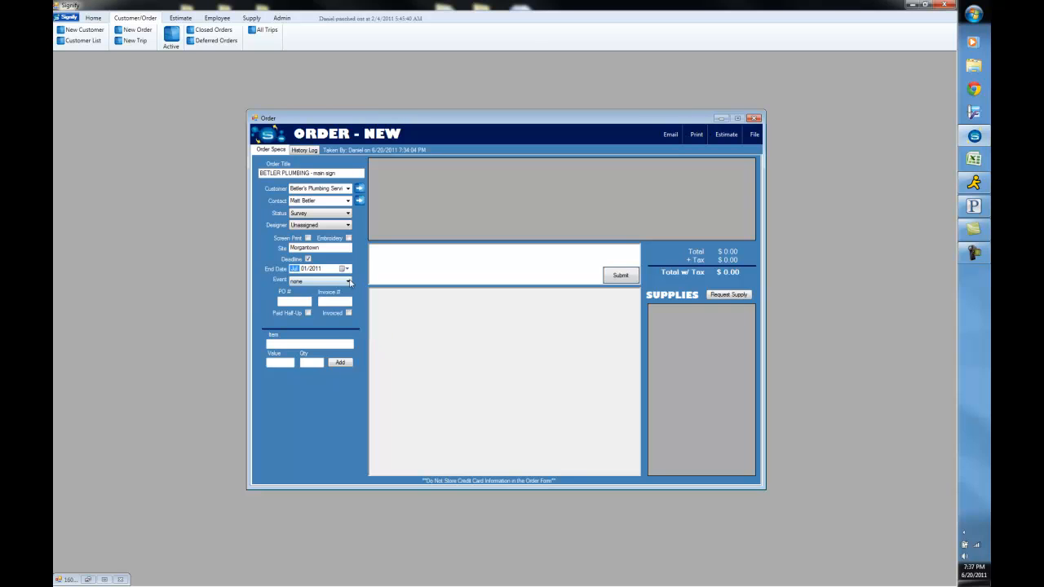
Try meeting as the deadline's event type, then set the event to install date
left_click(348, 281)
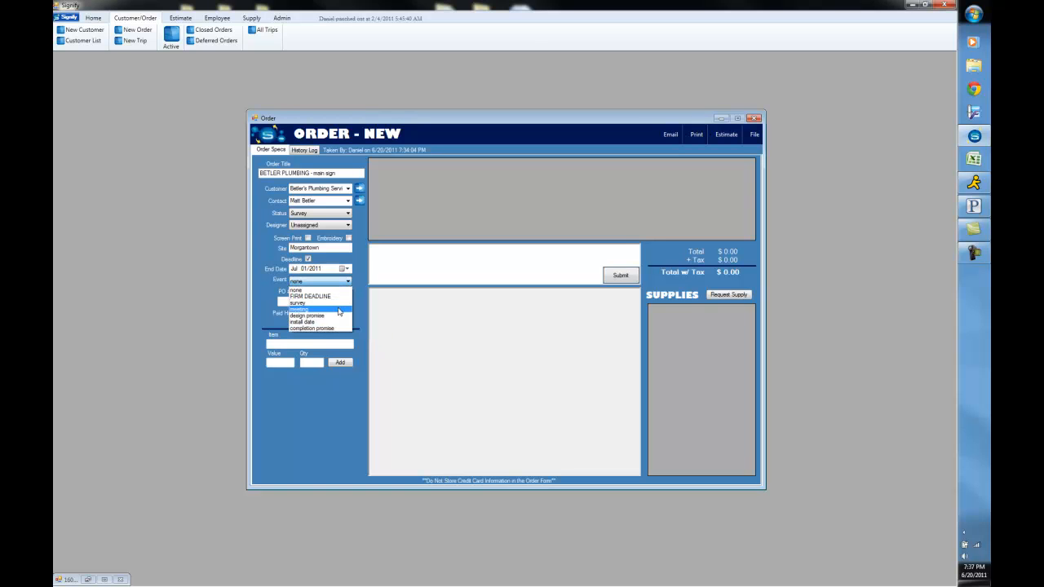
left_click(339, 309)
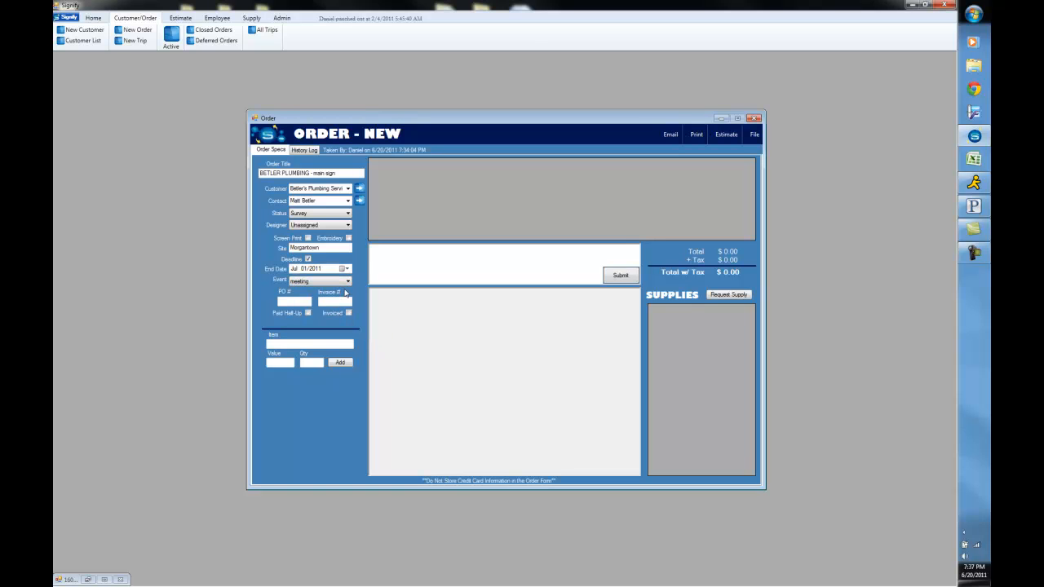
left_click(348, 282)
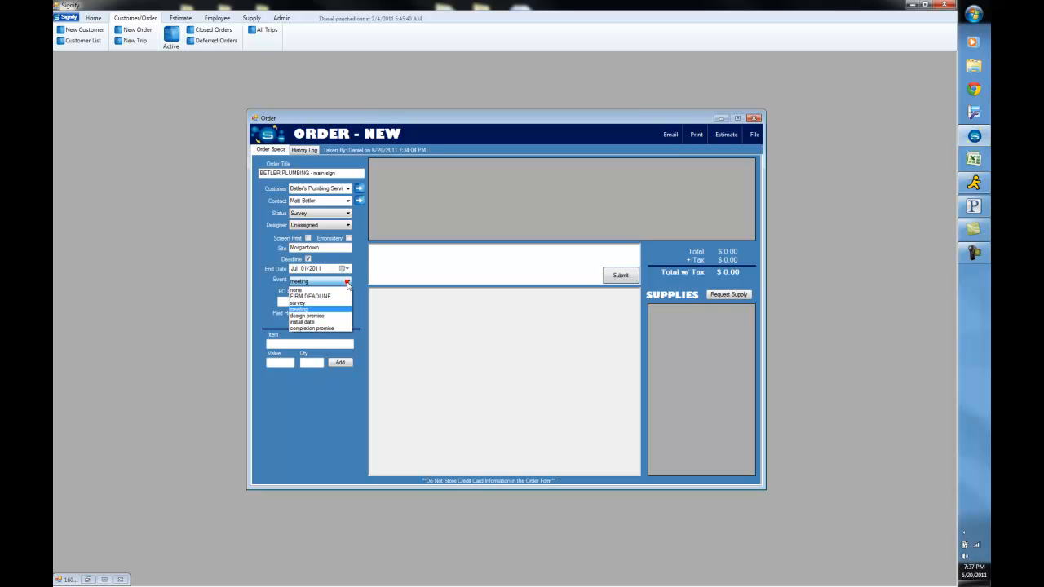
left_click(322, 321)
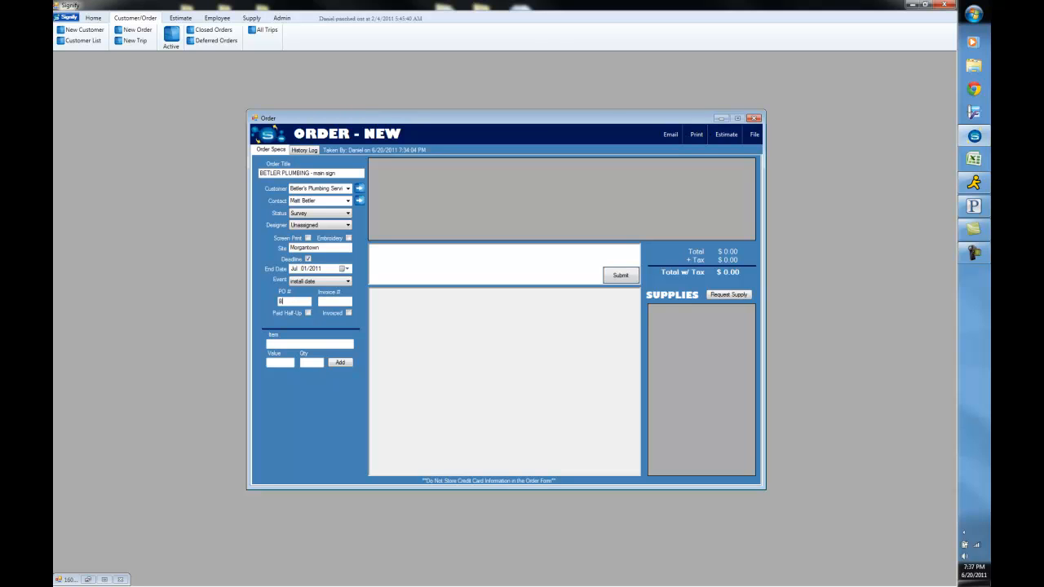
Enter the order's PO number and invoice number, and mark the order as invoiced
type("1011")
left_click(330, 301)
type("221")
left_click(348, 313)
Check the Half-Up feature in the admin automation values, then mark the order as Paid Half-Up and accept the confirmation
left_click(183, 18)
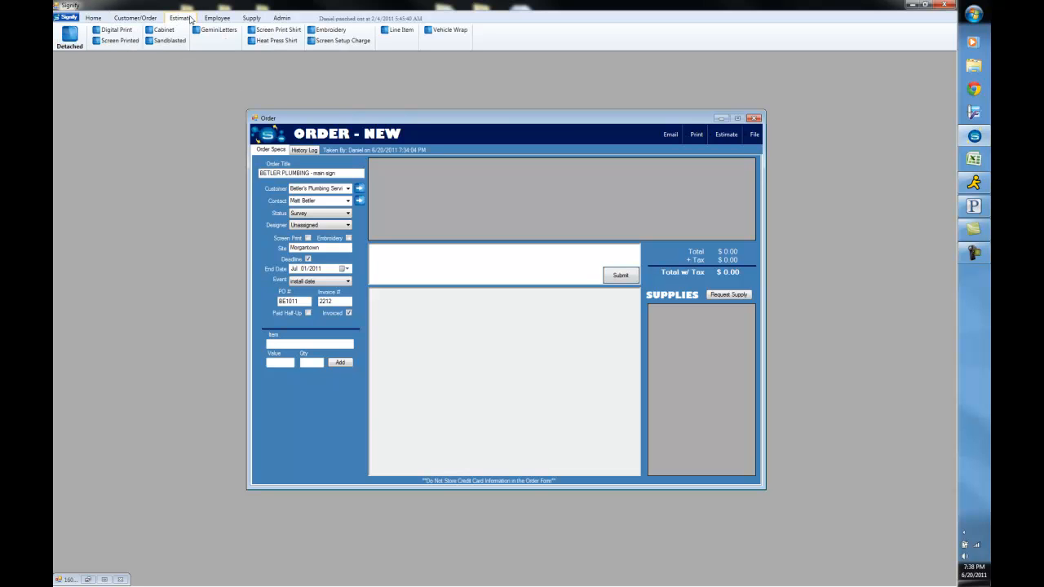
left_click(281, 18)
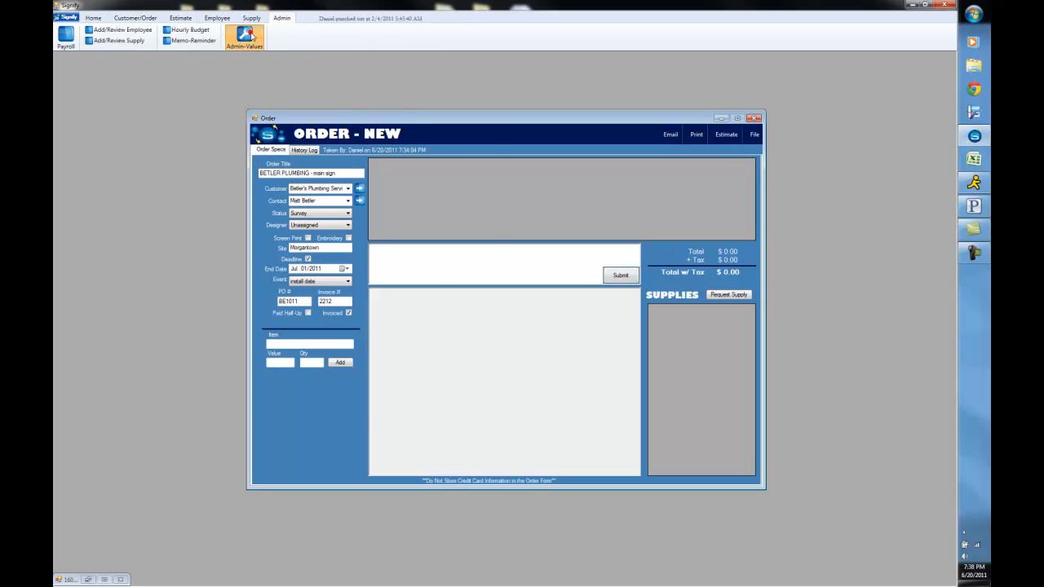
left_click(244, 34)
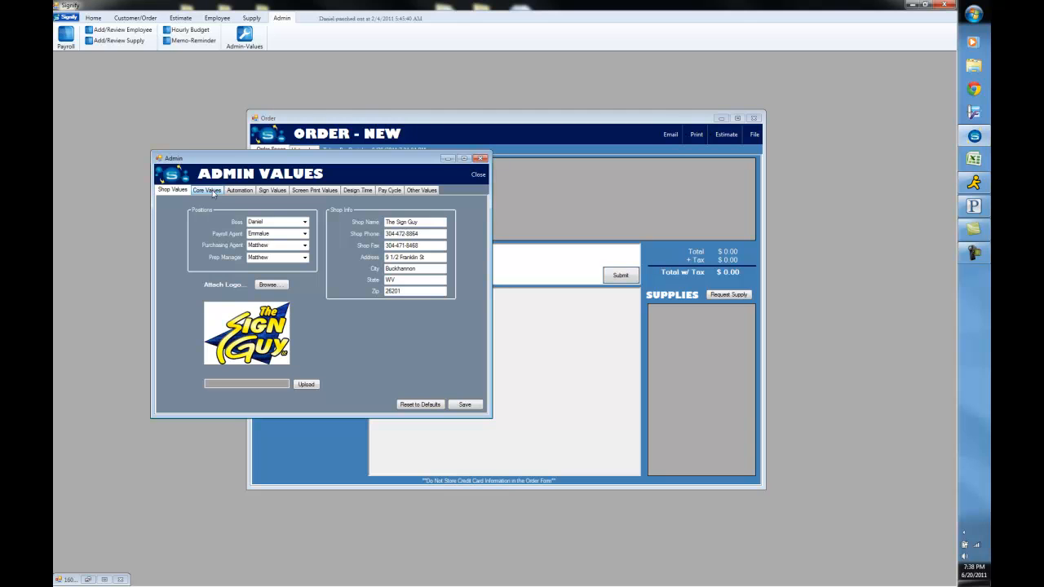
left_click(245, 190)
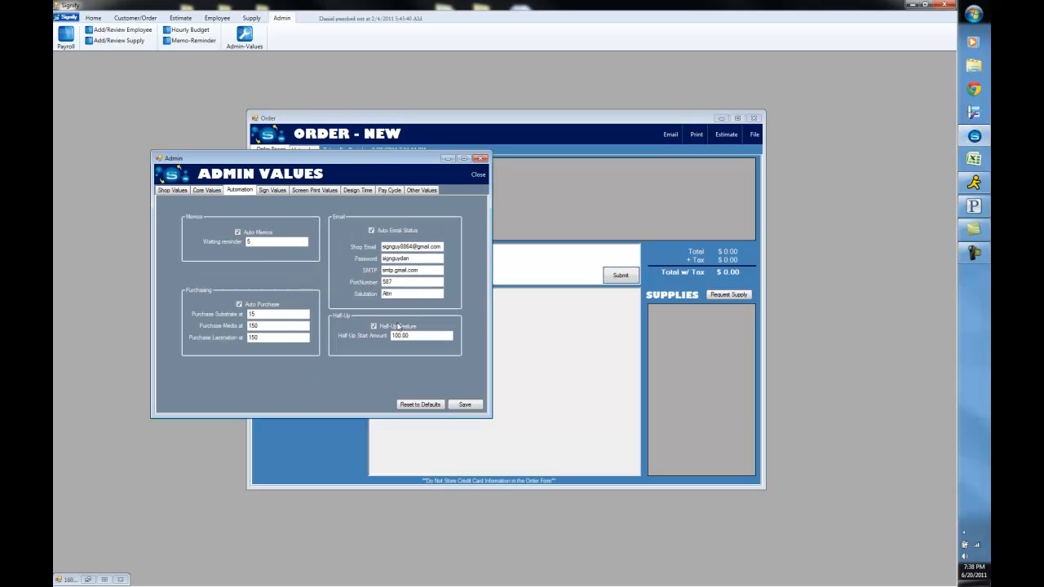
left_click(481, 159)
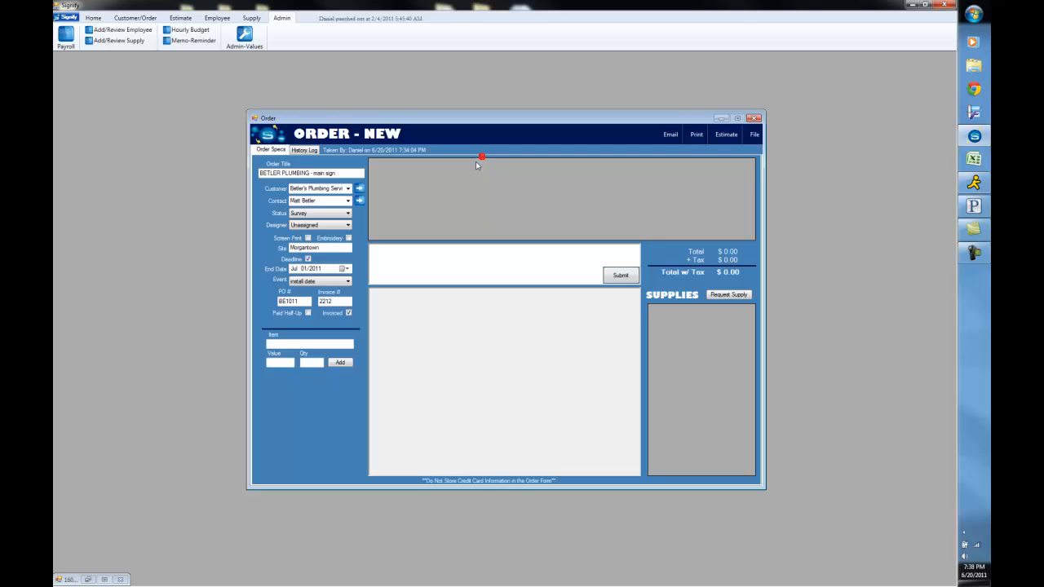
left_click(308, 313)
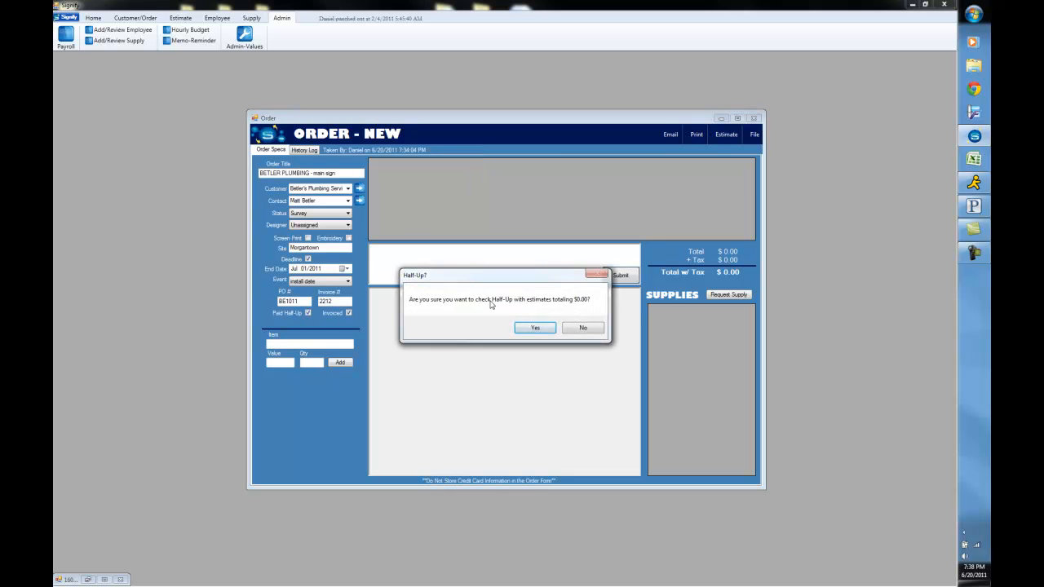
left_click(536, 328)
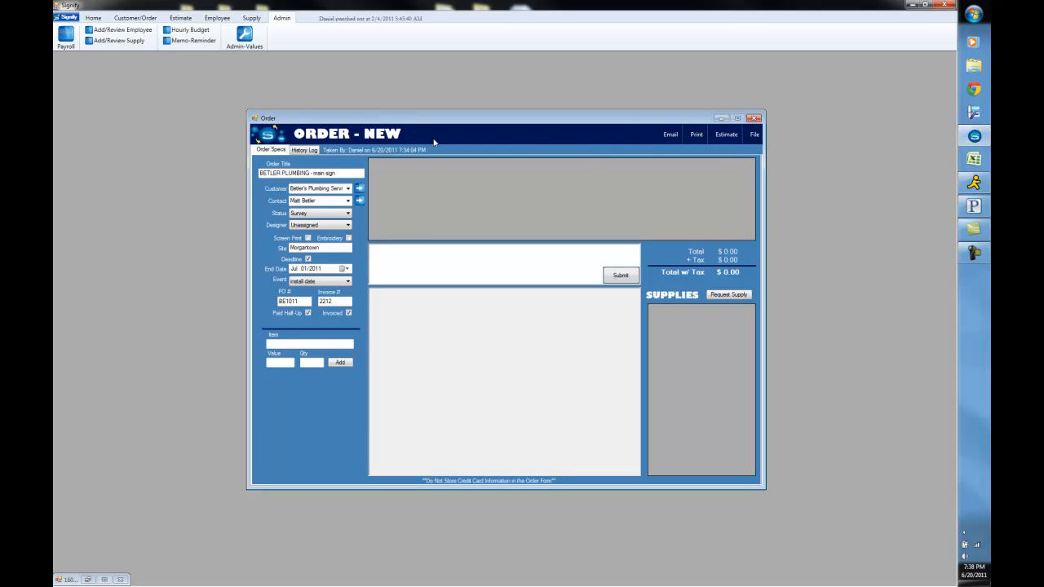
Start a digital print estimate for the order and fill its title from the order title
left_click(725, 135)
left_click(714, 161)
left_click(607, 165)
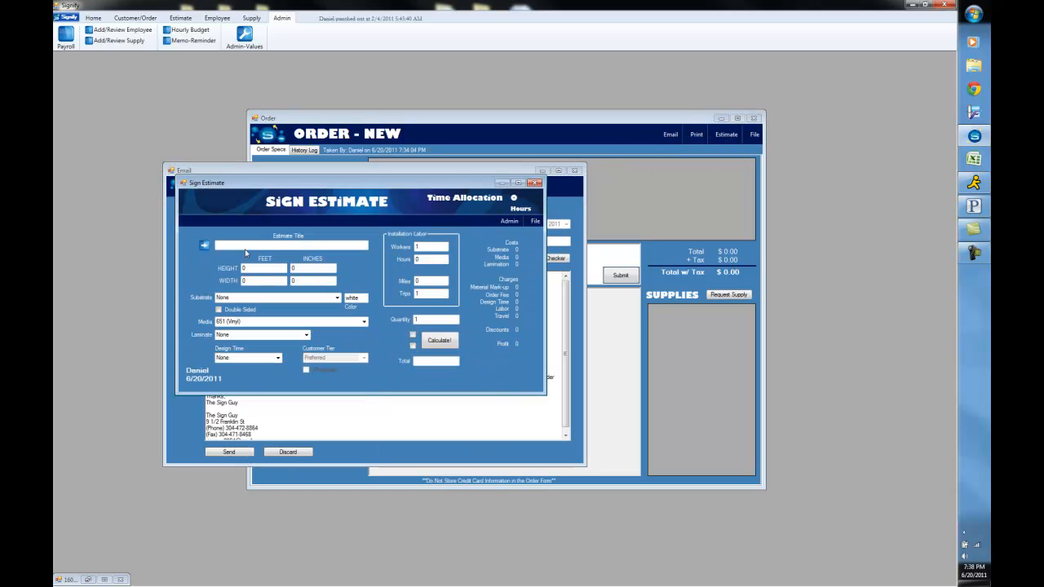
left_click(204, 245)
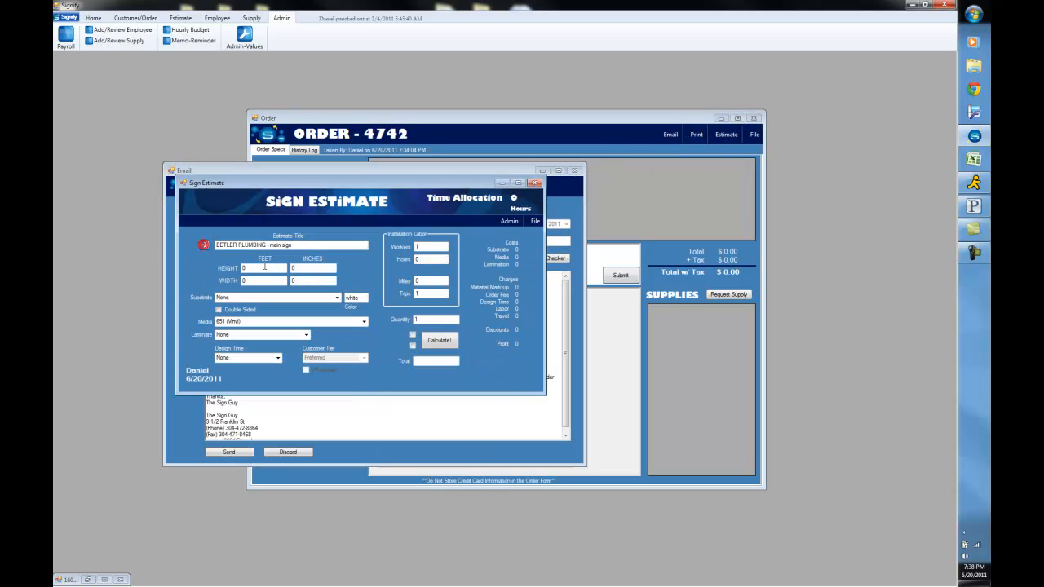
Calculate the estimate for a sign 4 ft high and 8 ft wide, save and close it, and dismiss the email draft
type("4")
key("Tab")
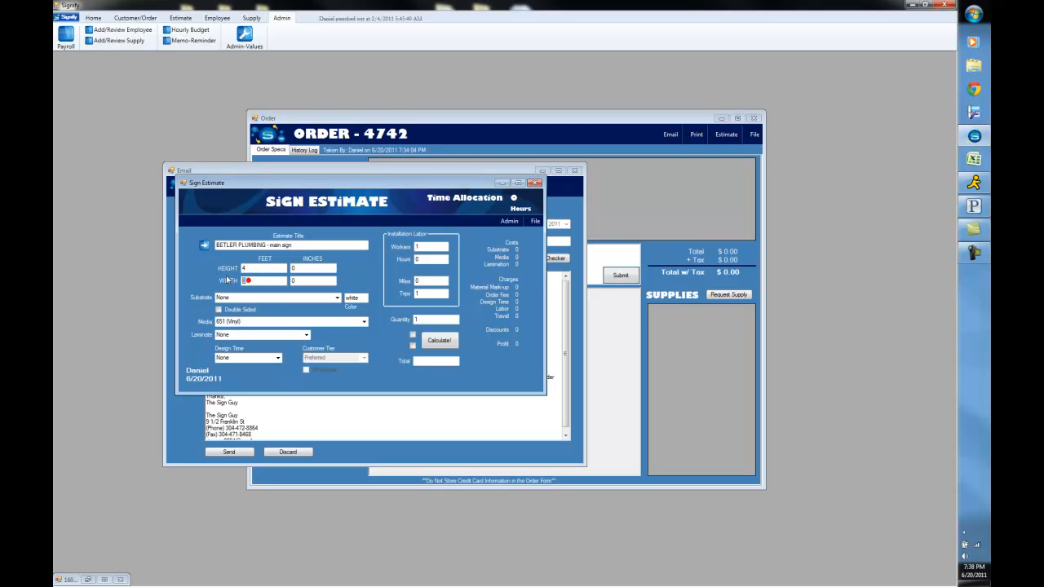
type("8")
left_click(444, 342)
left_click(534, 221)
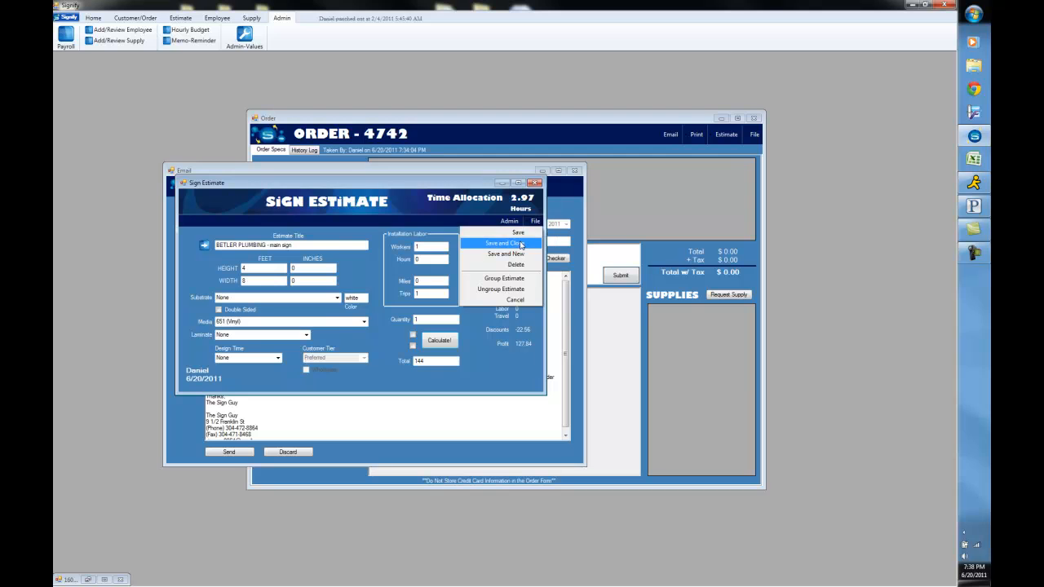
left_click(518, 244)
left_click(575, 169)
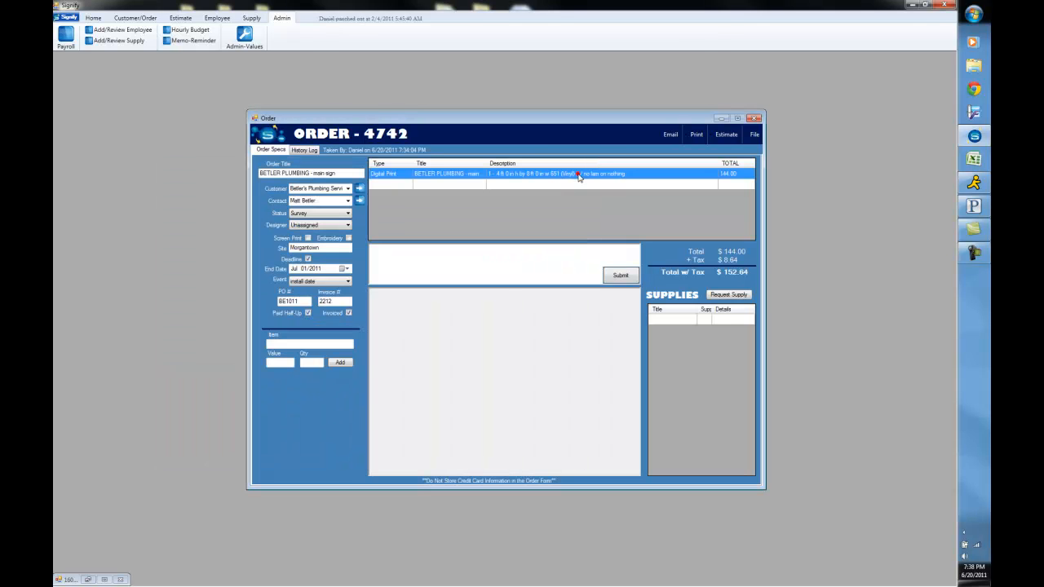
Reopen the digital print estimate from the order to view it, close it, and review the actions available for that estimate
double_click(577, 175)
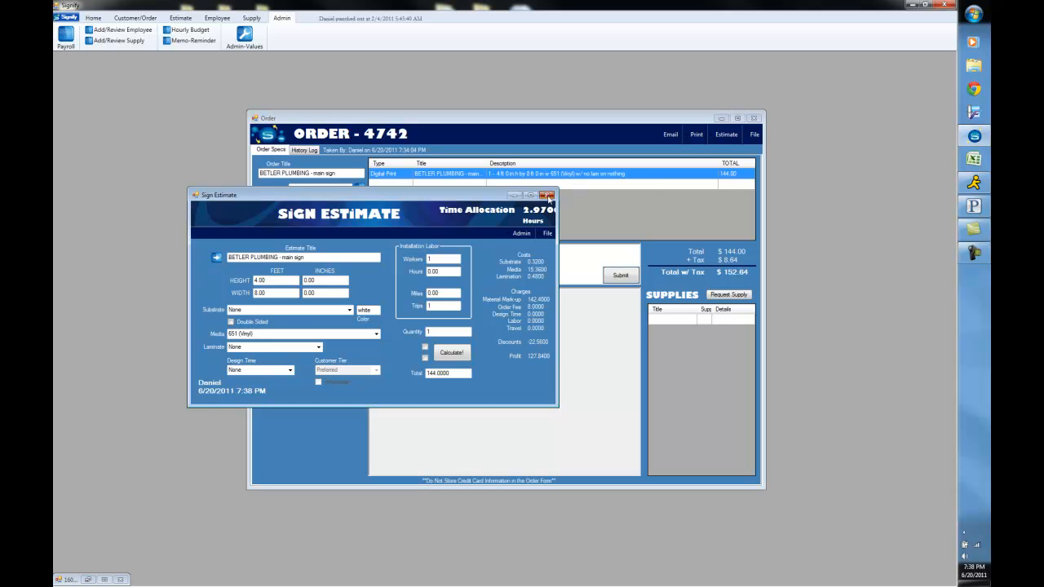
left_click(548, 196)
right_click(551, 174)
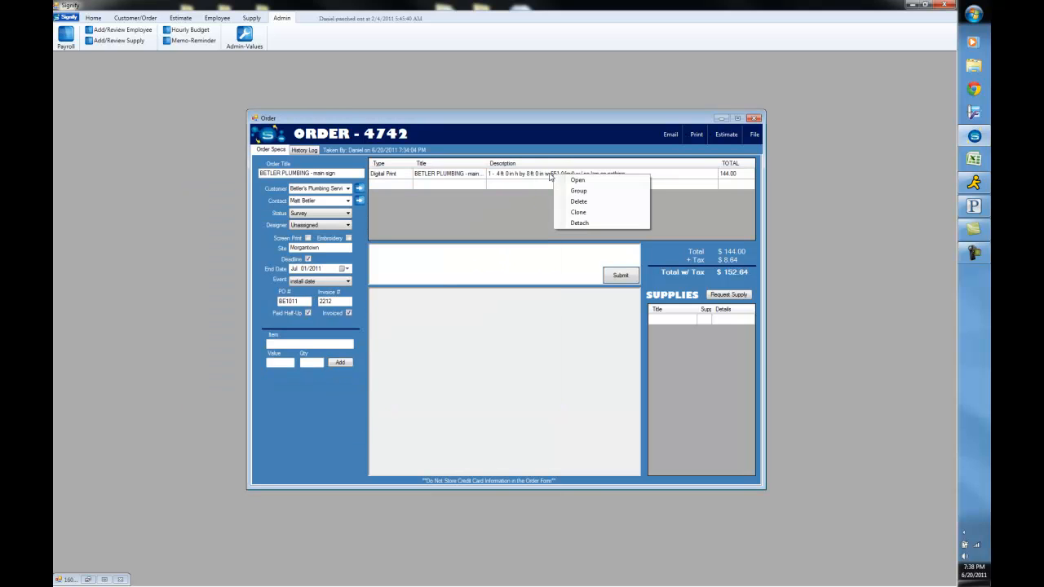
left_click(551, 173)
left_click(467, 186)
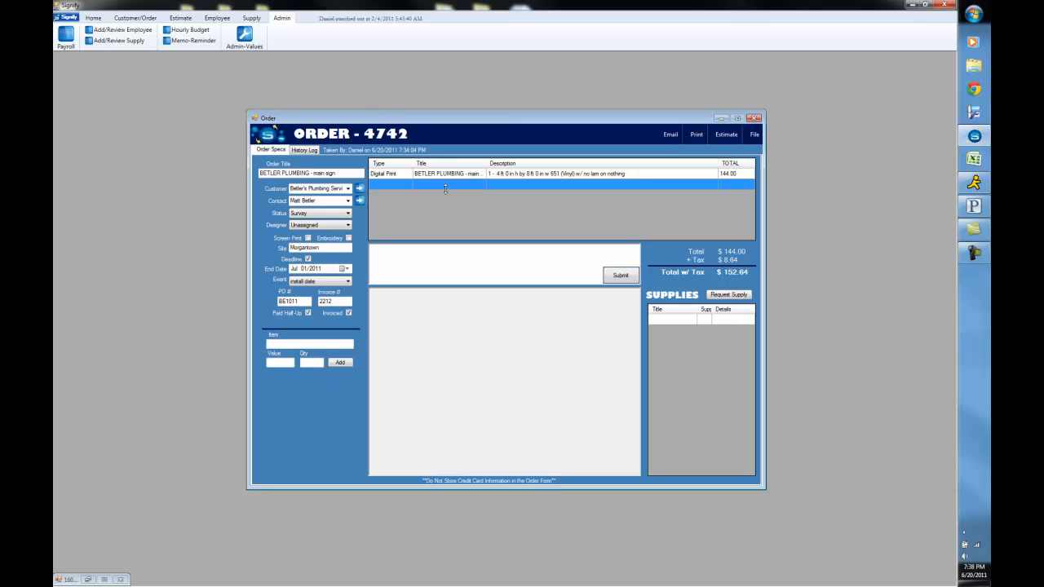
right_click(453, 173)
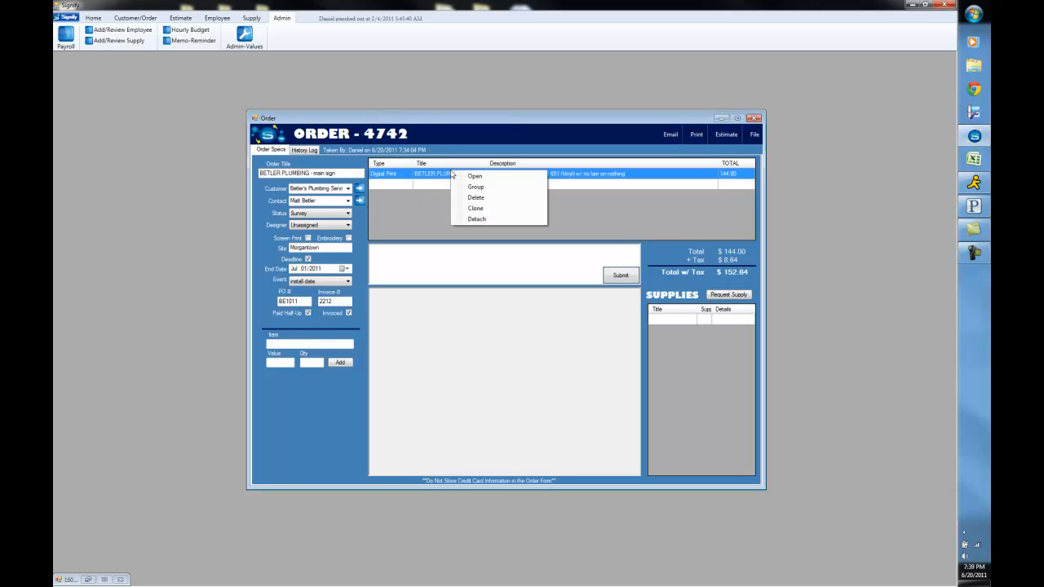
left_click(424, 215)
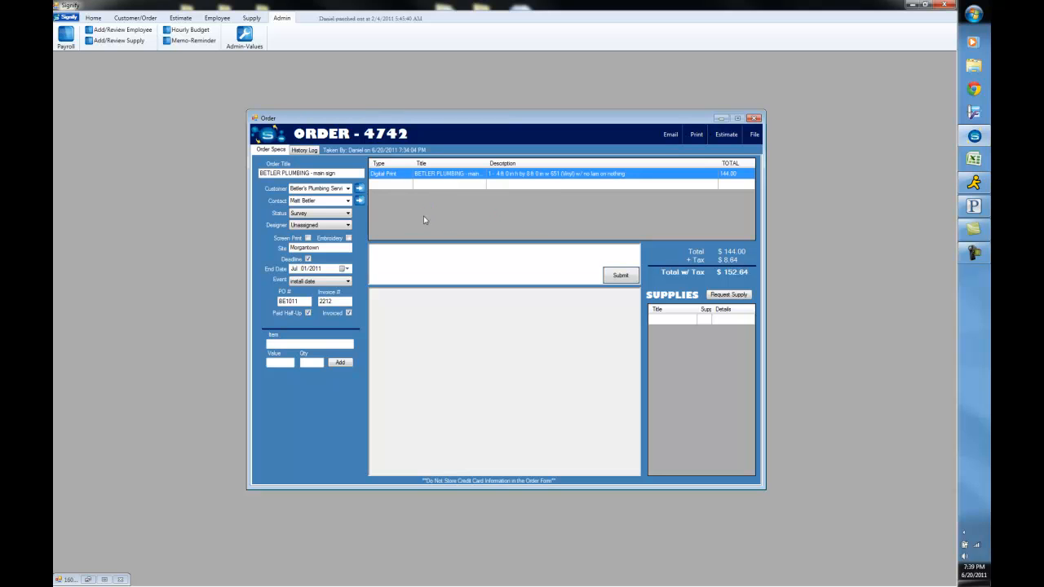
Add a special order line item "stuff" at $12.00, quantity 1, to the order, and open its details to view them before closing
left_click(339, 342)
type("12")
left_click(302, 362)
key("Tab")
key("Return")
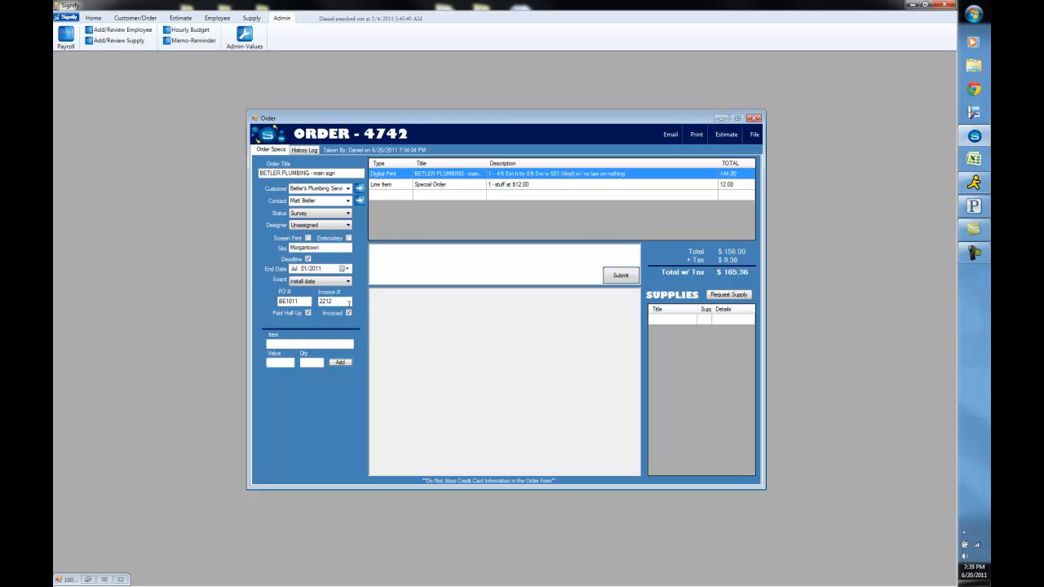
double_click(439, 185)
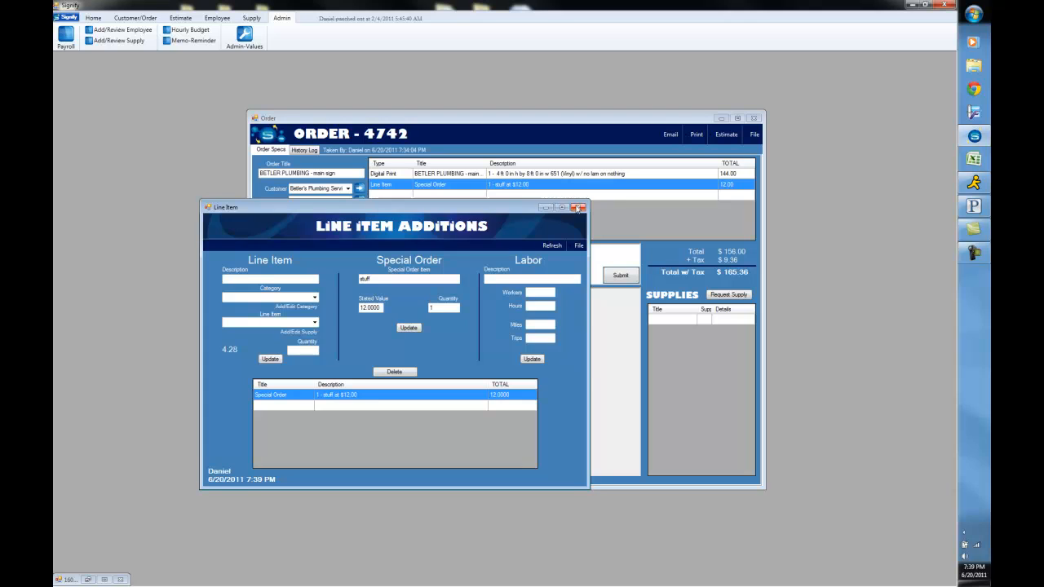
left_click(578, 206)
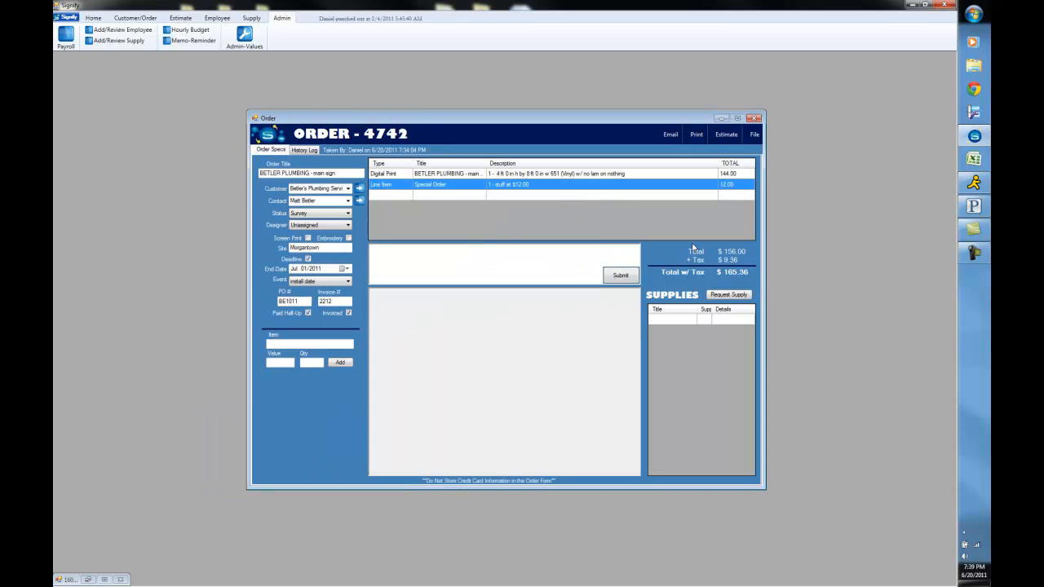
Submit two order notes: one that the contact came in and wants us to look at his new office, another reading "wants a 4x8 over the door"
type("Matt Came in and wants us to look at his new office")
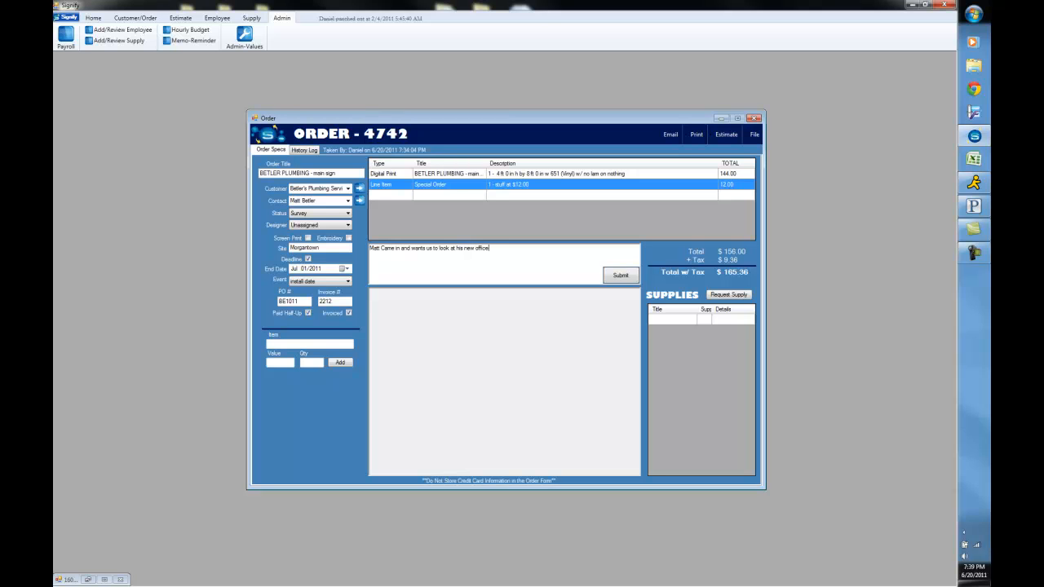
left_click(621, 275)
left_click(535, 273)
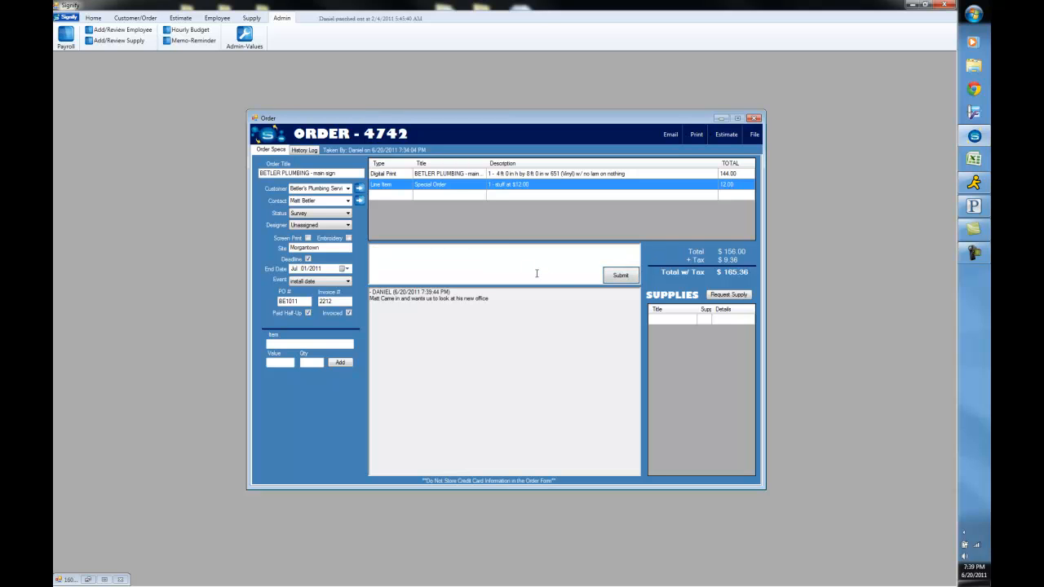
type("wants a 4x8 over the doo")
left_click(633, 279)
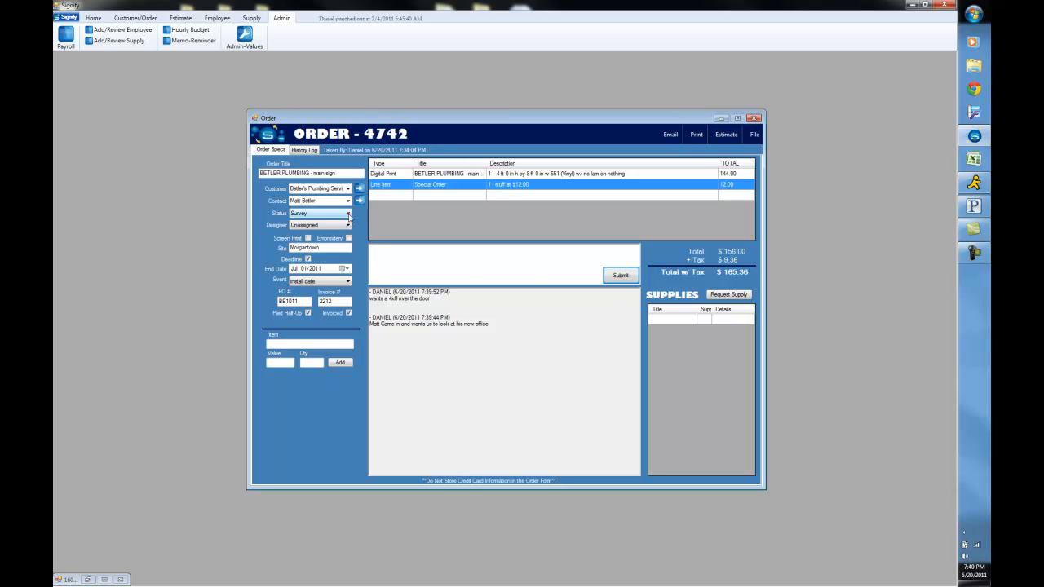
Change the order's status to Prep and save the order
left_click(348, 214)
left_click(313, 245)
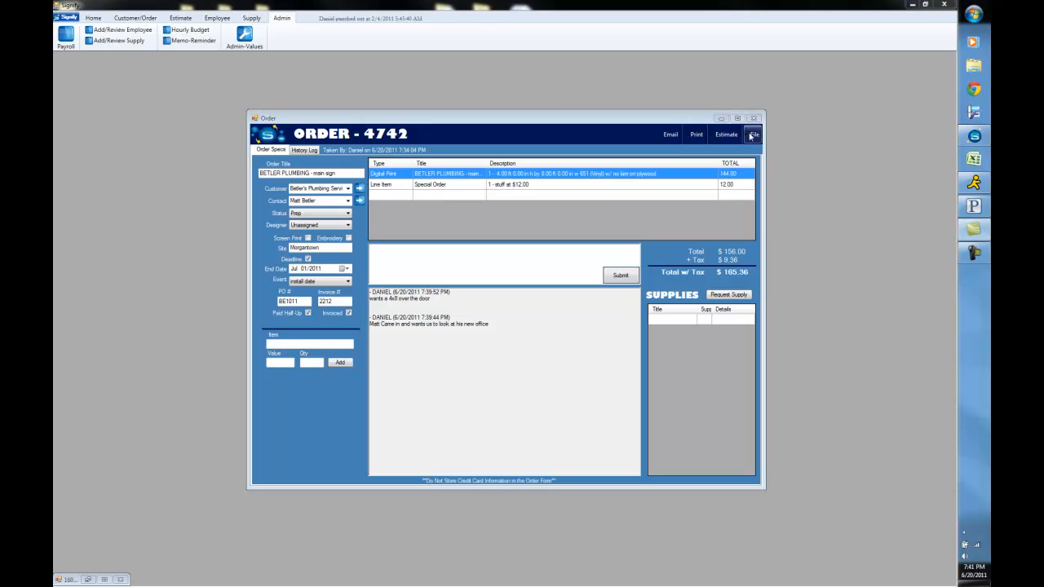
left_click(753, 137)
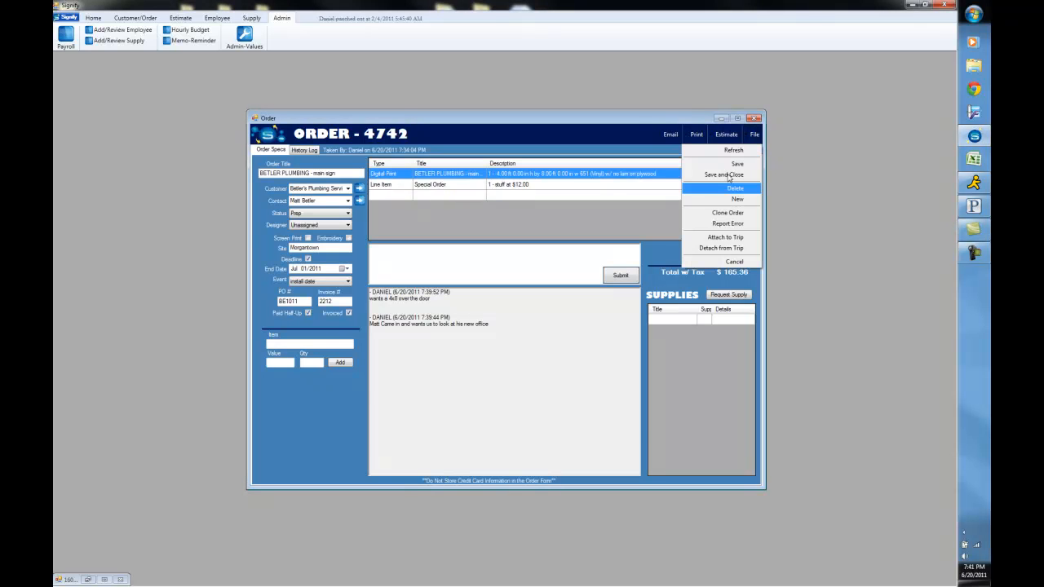
left_click(730, 164)
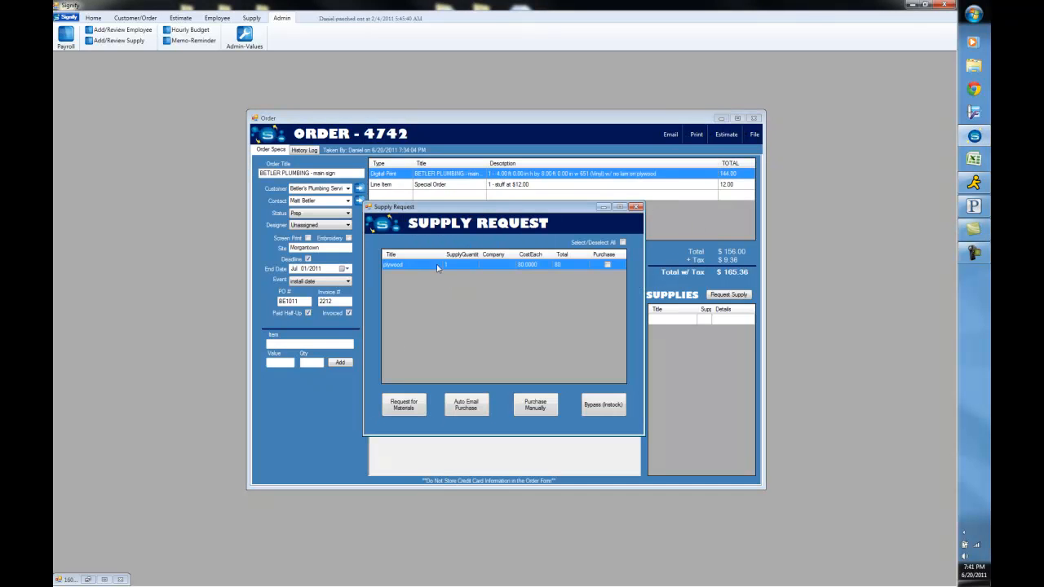
Select the plywood in the supply request, submit it as a request for materials, and close the request window
left_click(607, 264)
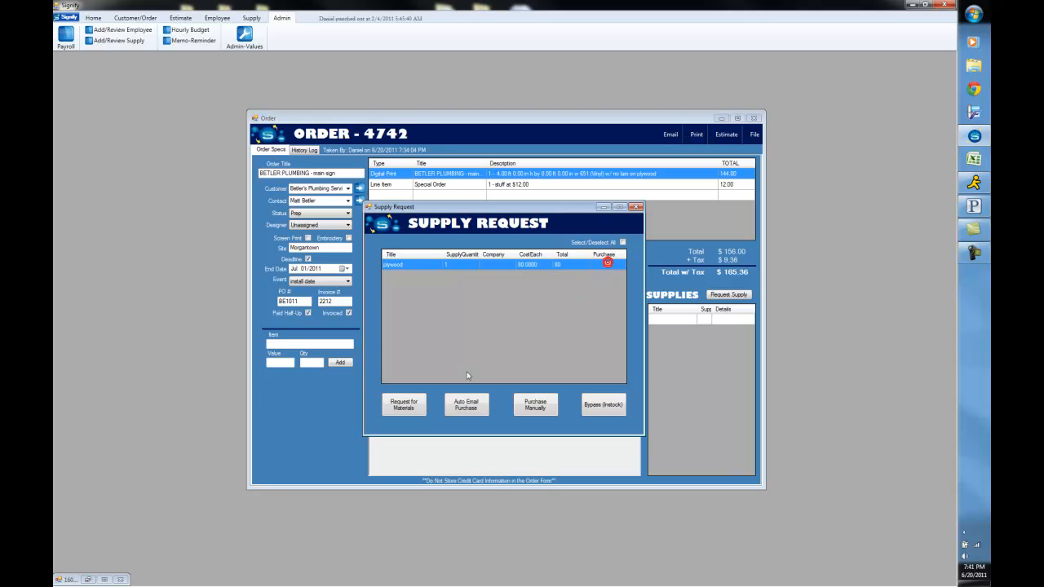
left_click(402, 408)
left_click(635, 206)
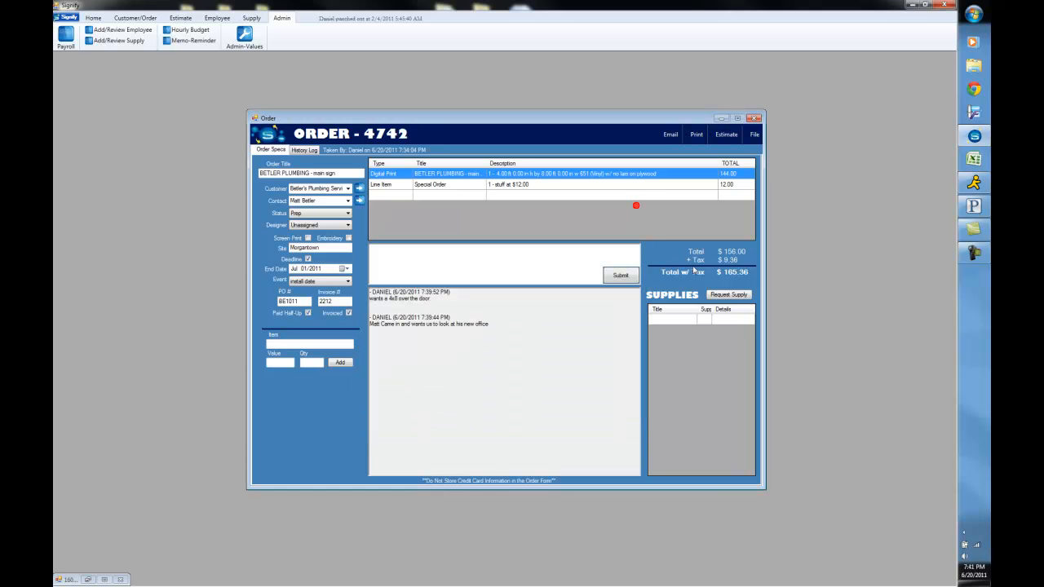
Request 12 of the 1/2" pvc 10" supply for the order, saving and closing the request
left_click(729, 295)
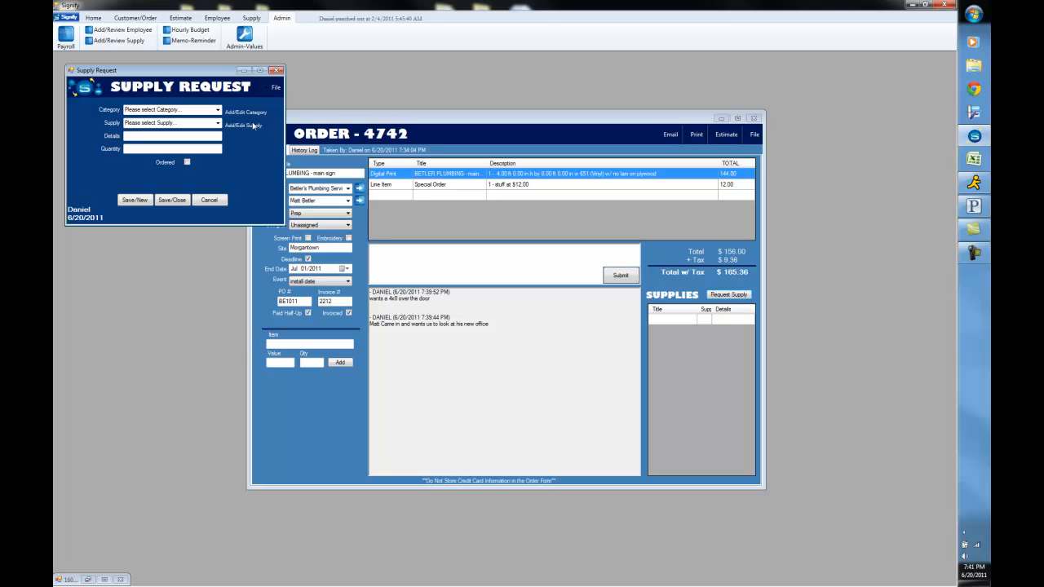
left_click(217, 122)
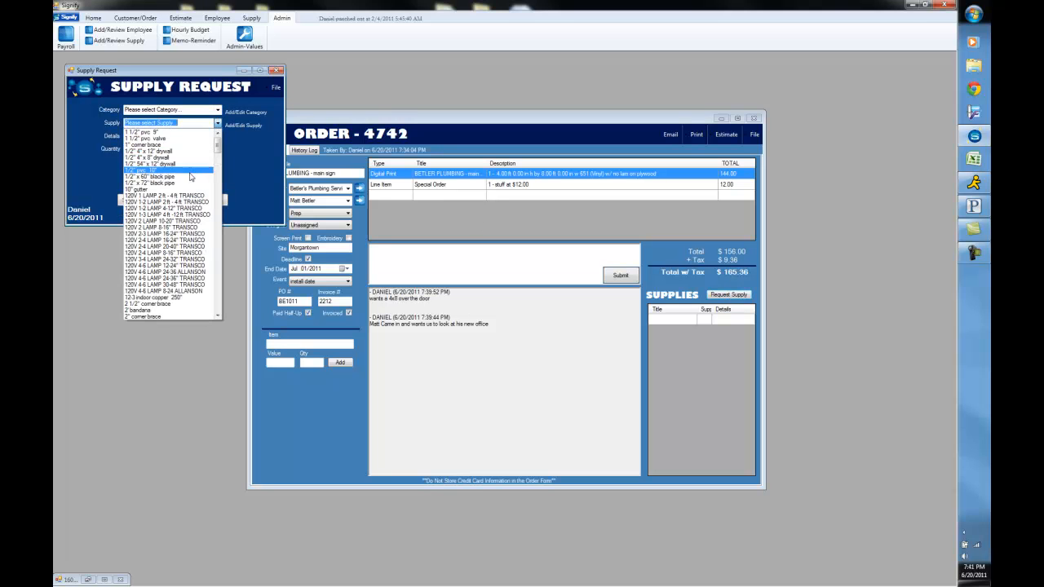
left_click(189, 170)
left_click(138, 149)
type("12")
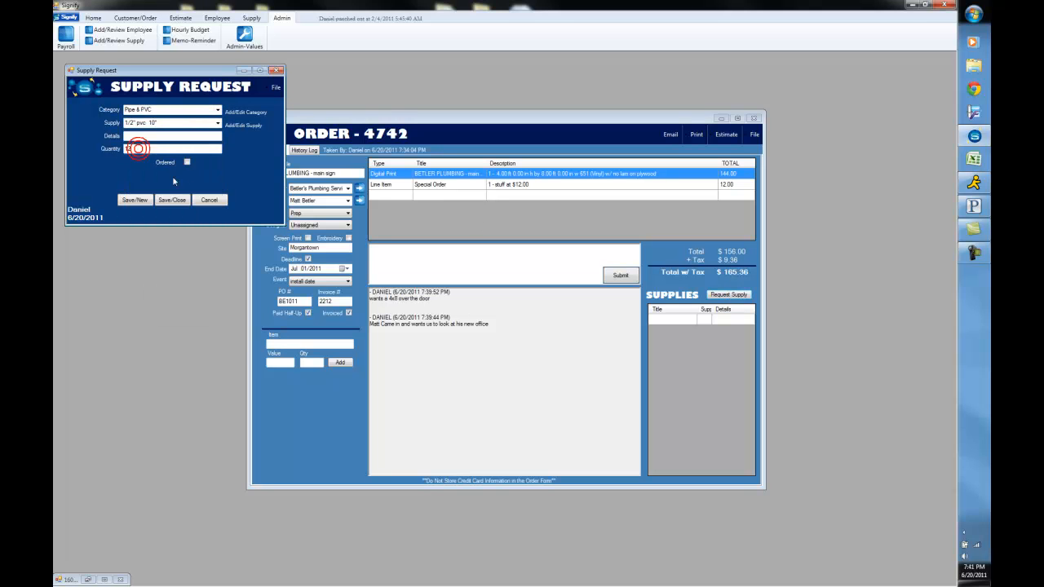
left_click(170, 200)
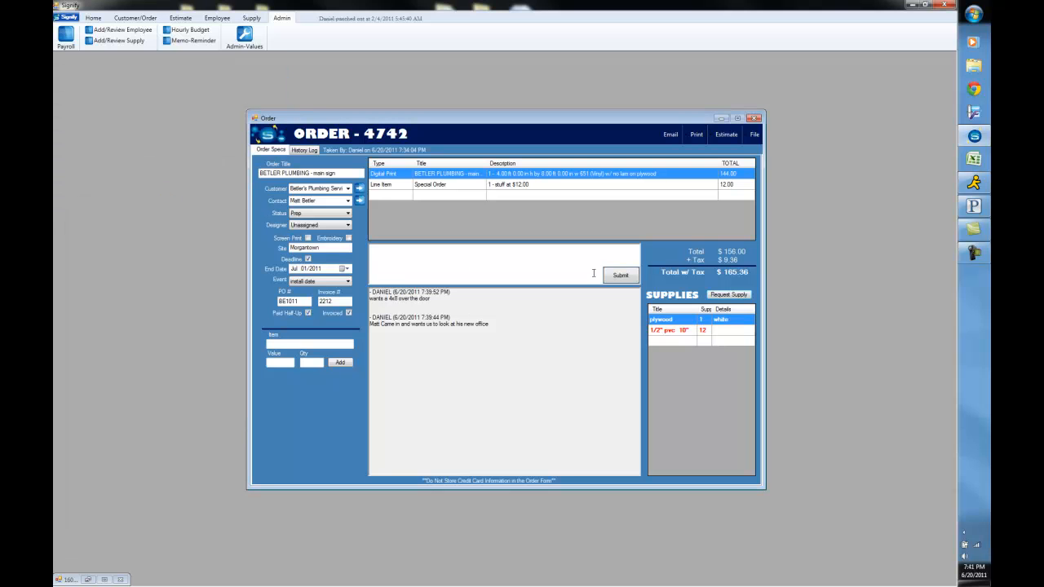
Mark the 1/2" pvc 10" supply request as ordered and save it
left_click(672, 339)
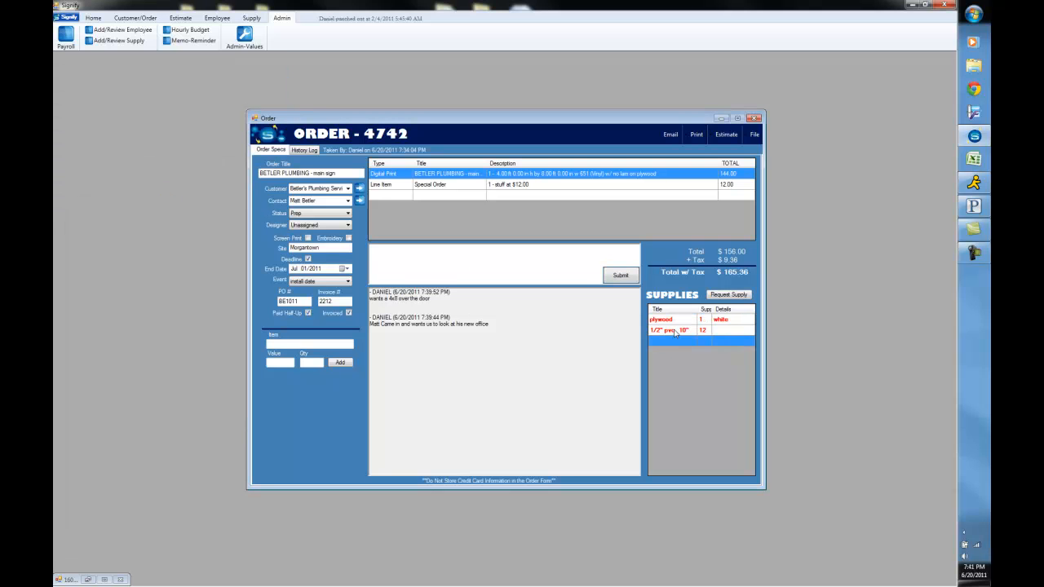
double_click(674, 330)
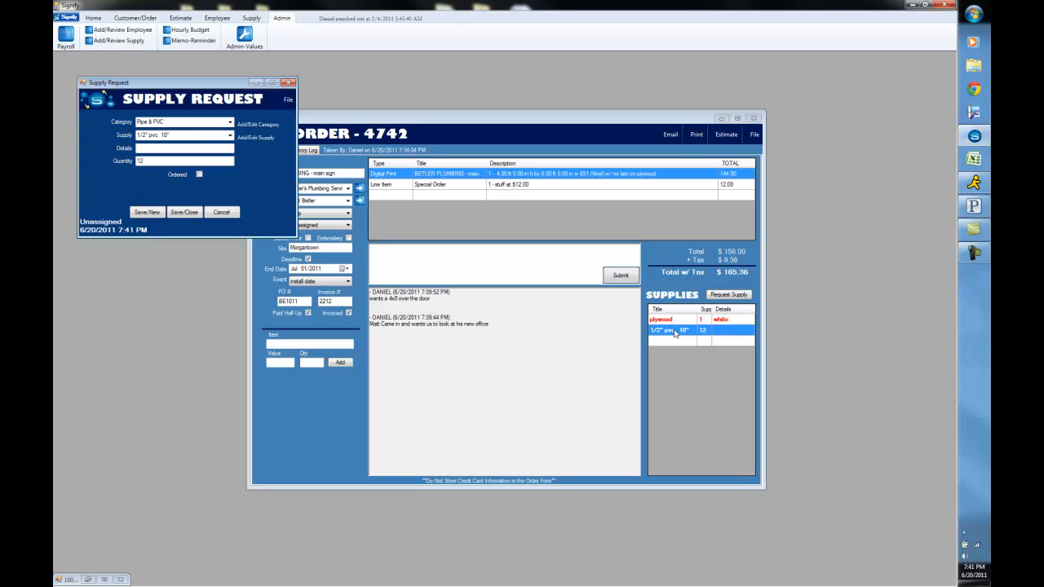
left_click(199, 174)
left_click(183, 212)
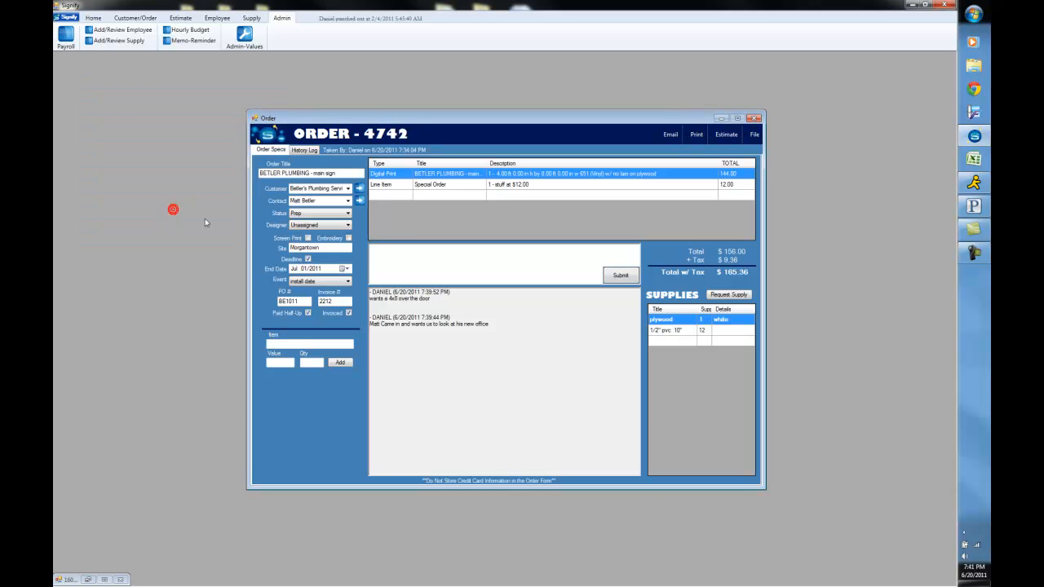
left_click(693, 343)
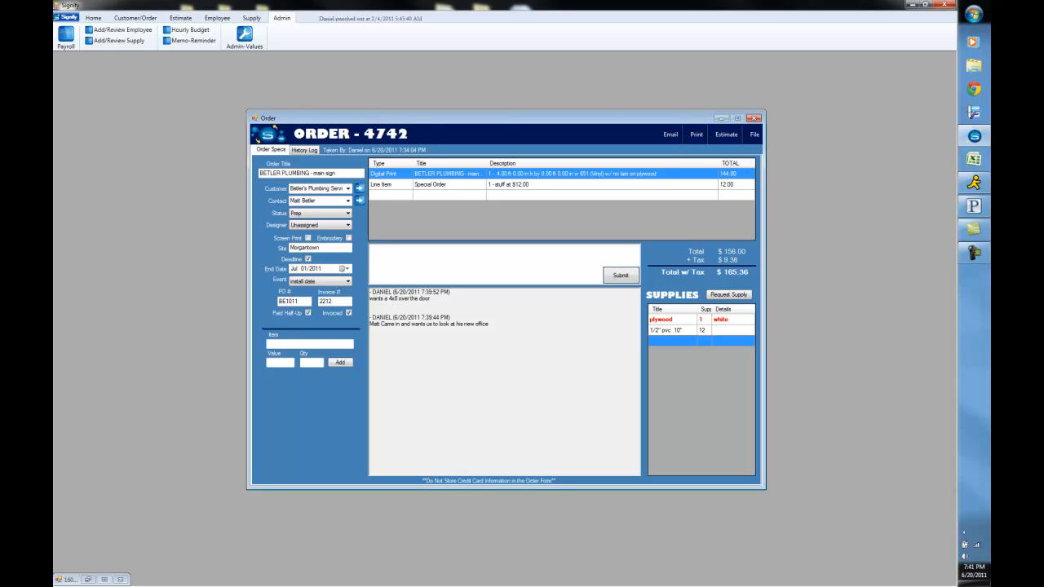
Clone the order, confirming the prompt, and highlight the note in the new order that identifies its source order
left_click(752, 134)
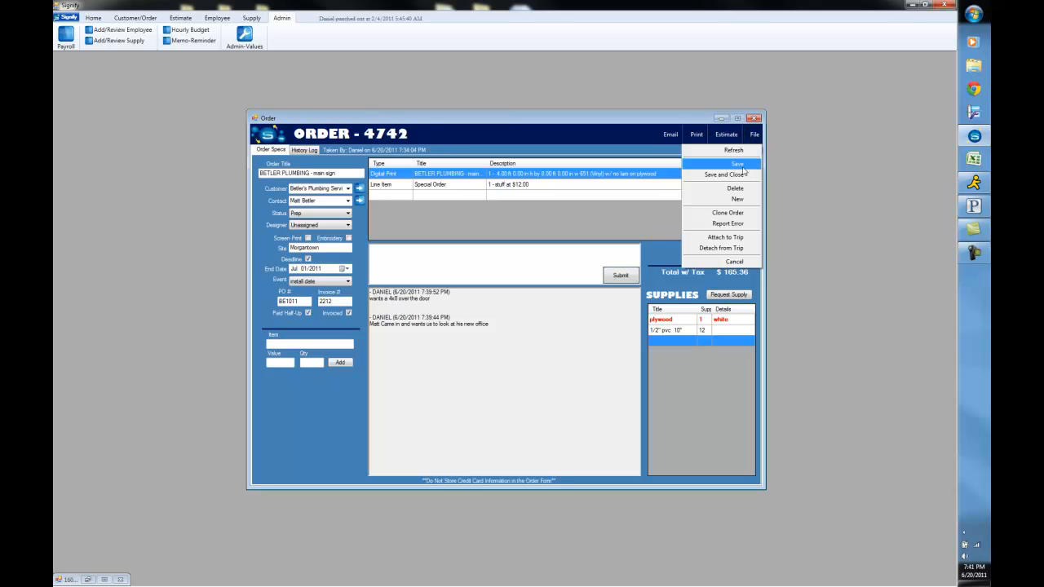
left_click(726, 213)
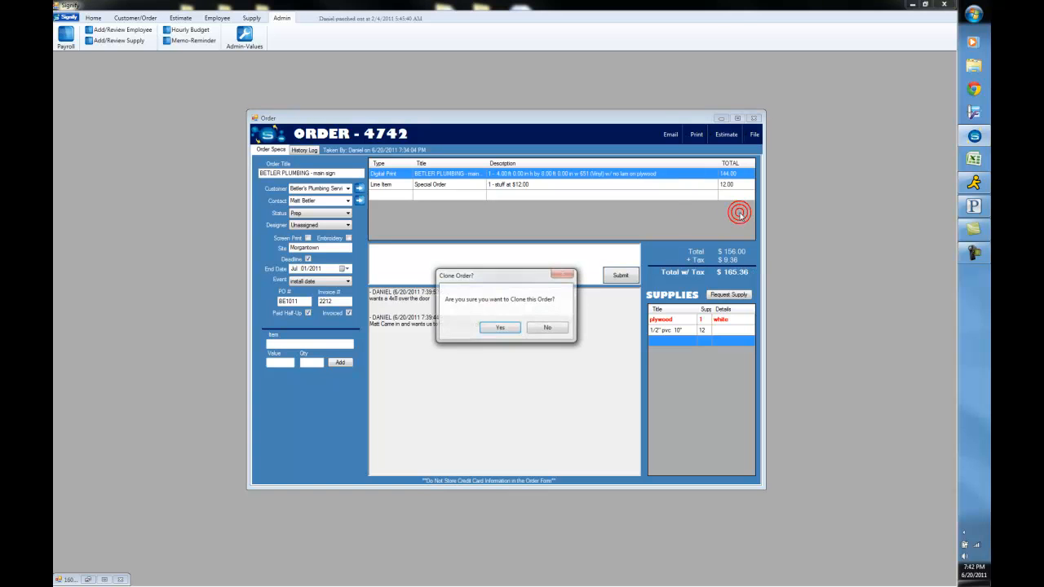
left_click(500, 328)
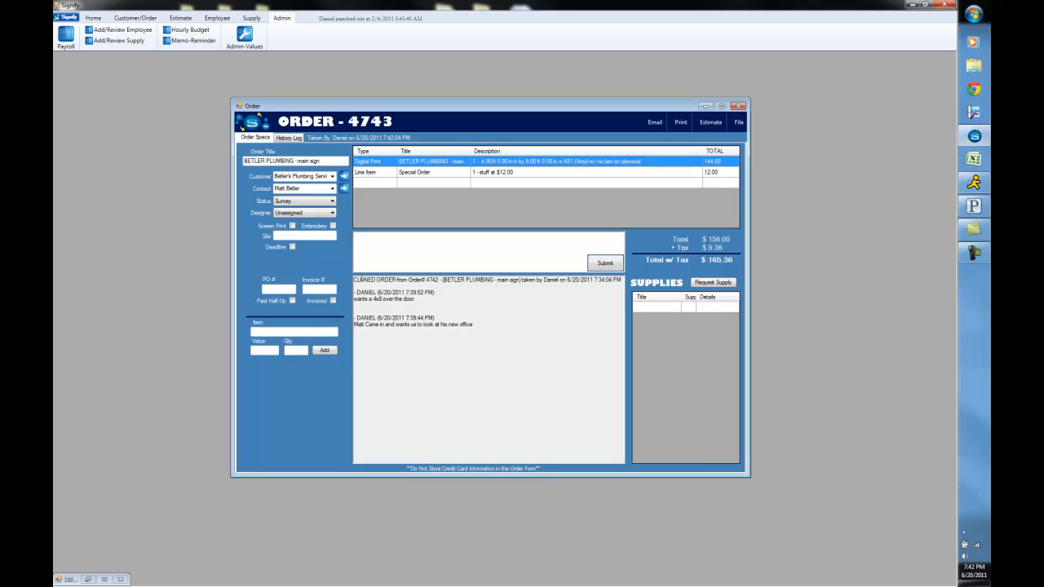
mouse_move(355, 280)
left_mouse_down()
mouse_move(435, 294)
mouse_move(590, 287)
left_mouse_up()
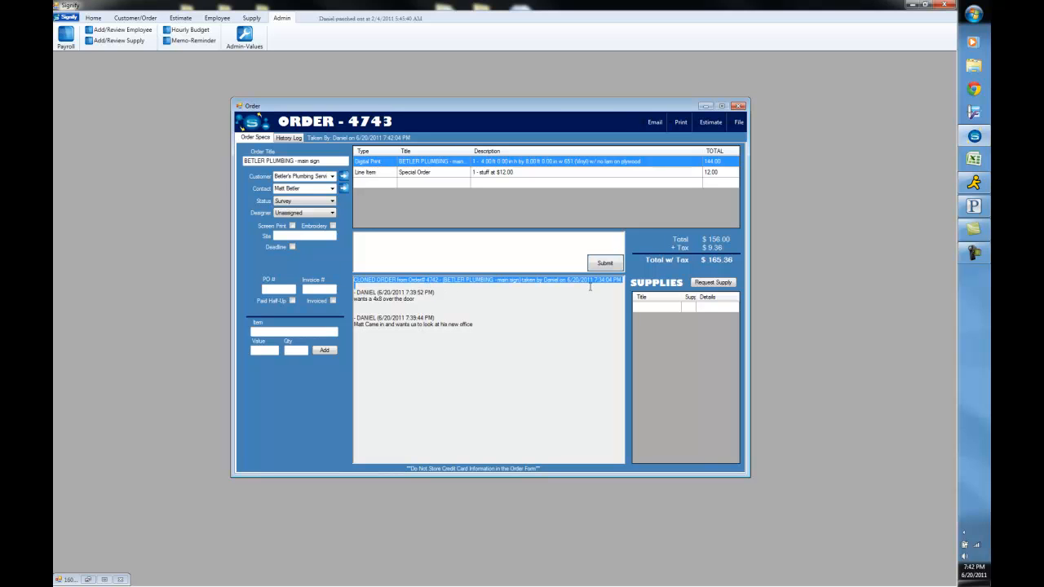